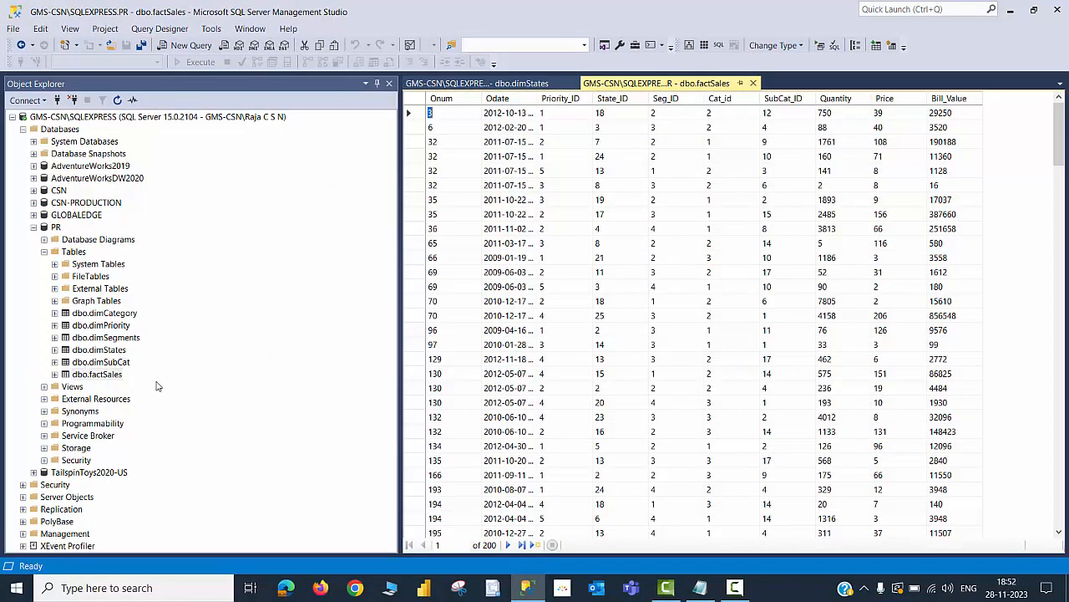
Step: Switch to Power BI Report Builder and start a blank report
{"action": "left_click", "coordinate": [134, 587]}
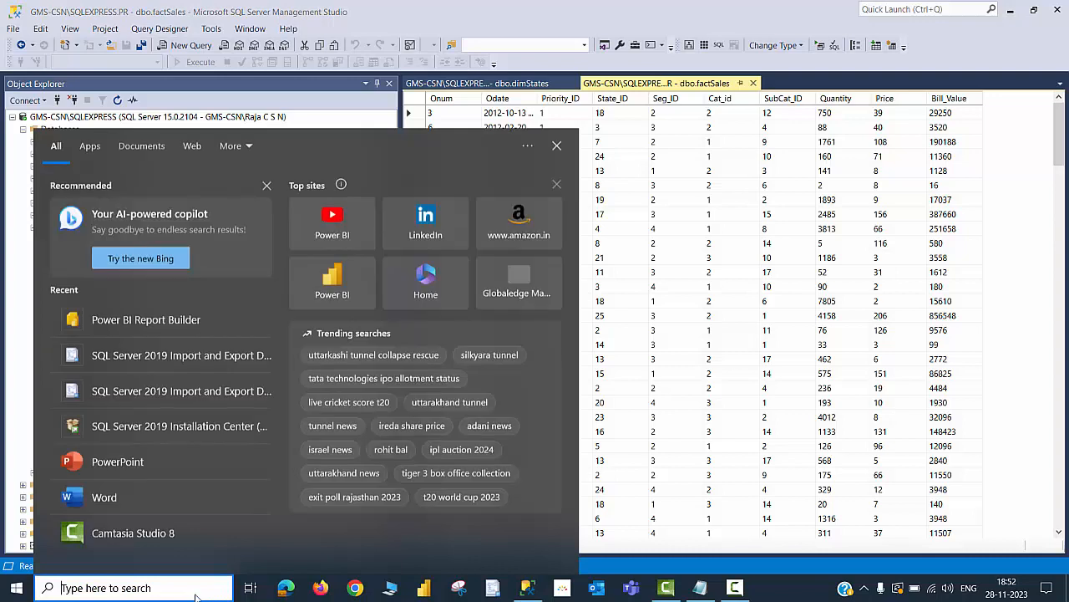
{"action": "left_click", "coordinate": [166, 326]}
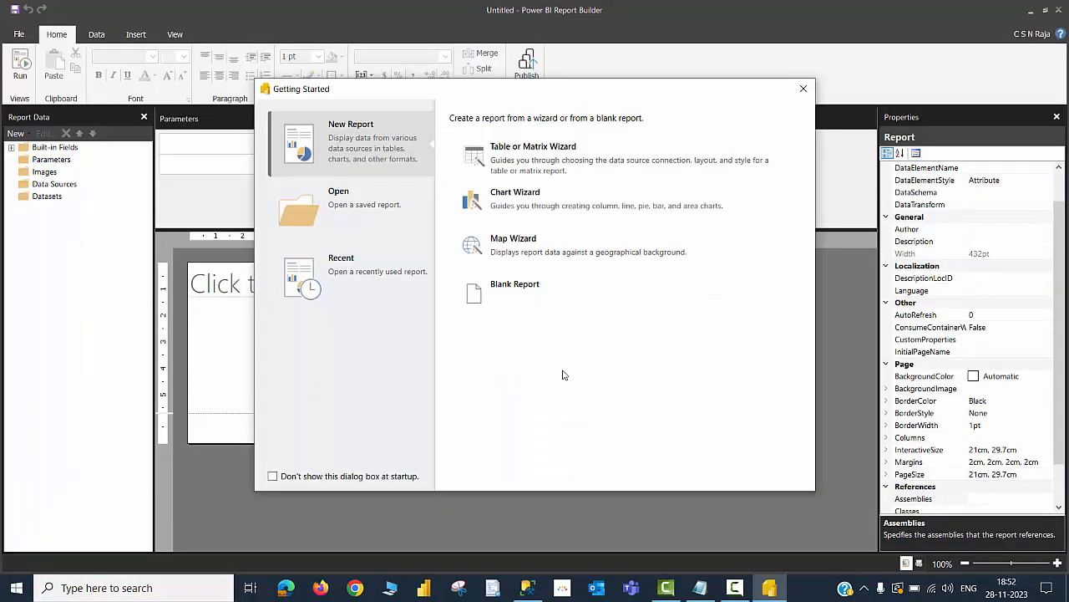
{"action": "left_click", "coordinate": [554, 307]}
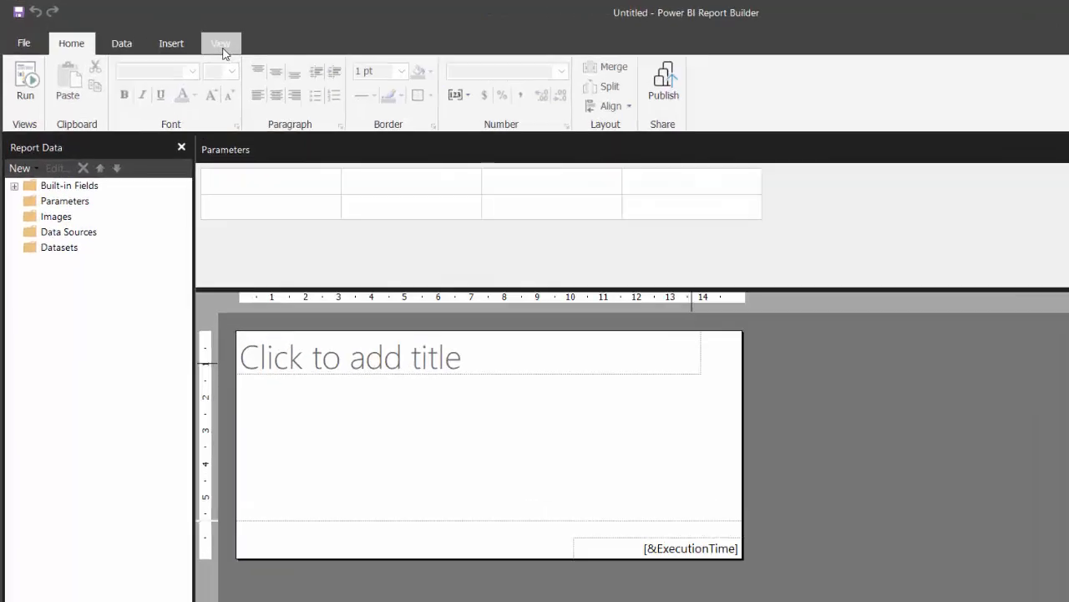
{"action": "left_click", "coordinate": [177, 38]}
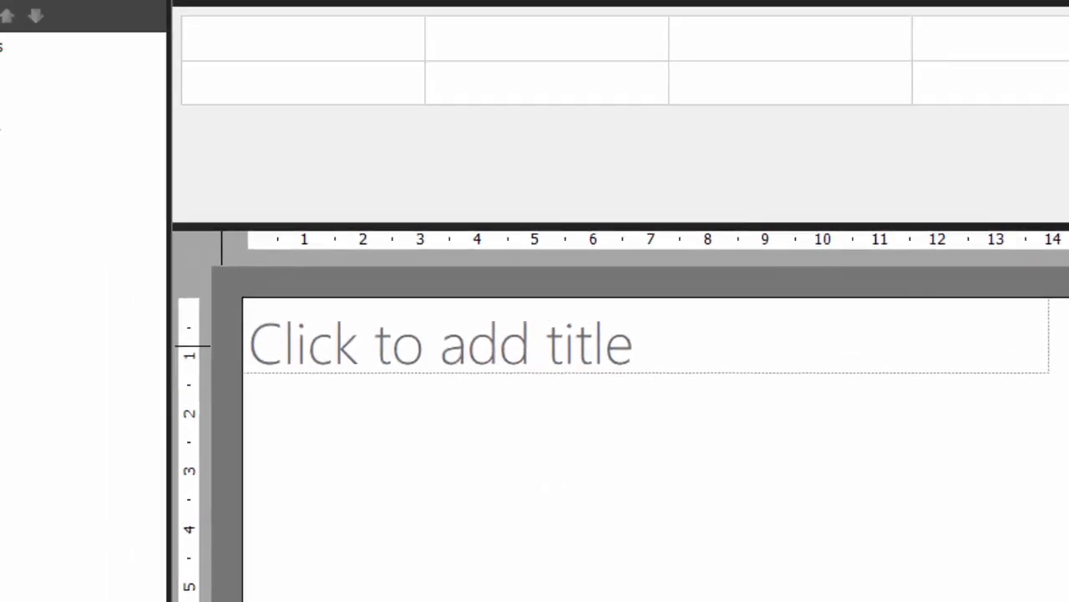
Step: Add a Microsoft SQL Server data source named DataSource1, connected to database PR on GMS-CSN\SQLEXPRESS with Windows Authentication
{"action": "left_click", "coordinate": [114, 332]}
{"action": "right_click", "coordinate": [170, 420]}
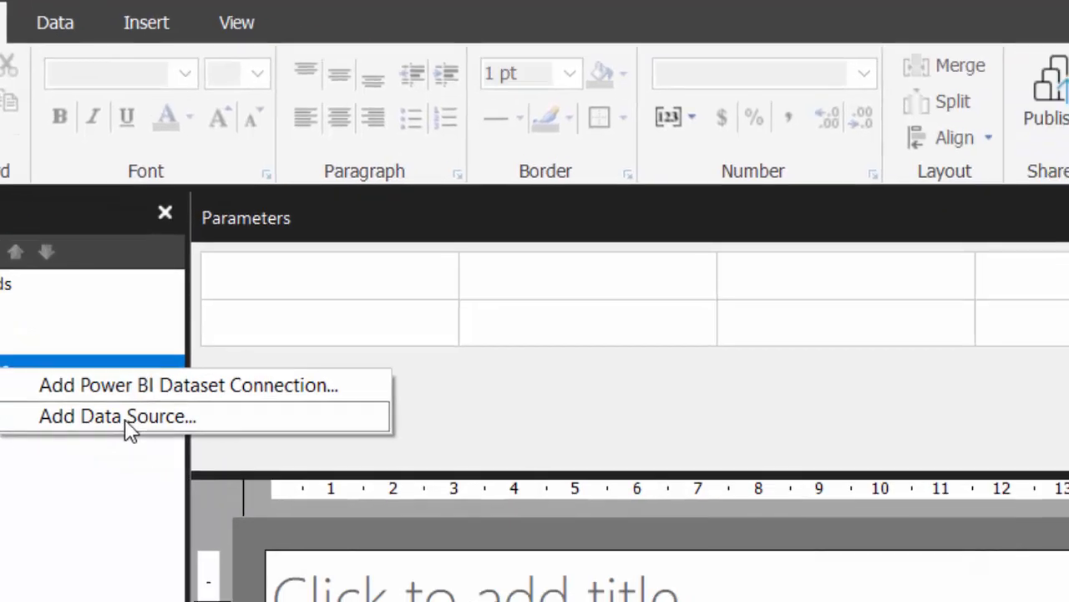
{"action": "left_click", "coordinate": [127, 429]}
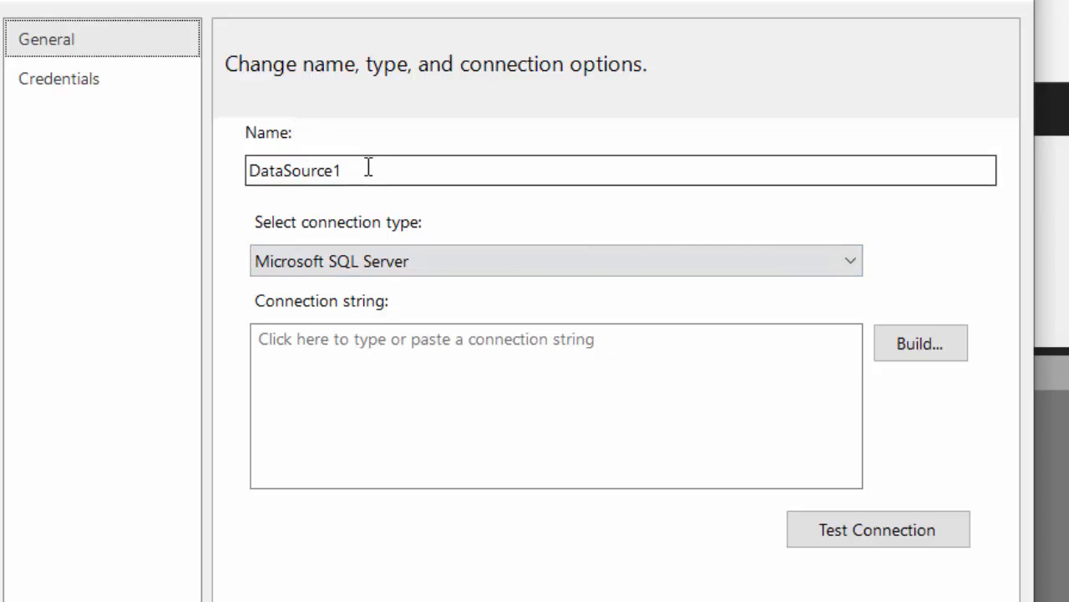
{"action": "left_click", "coordinate": [914, 348]}
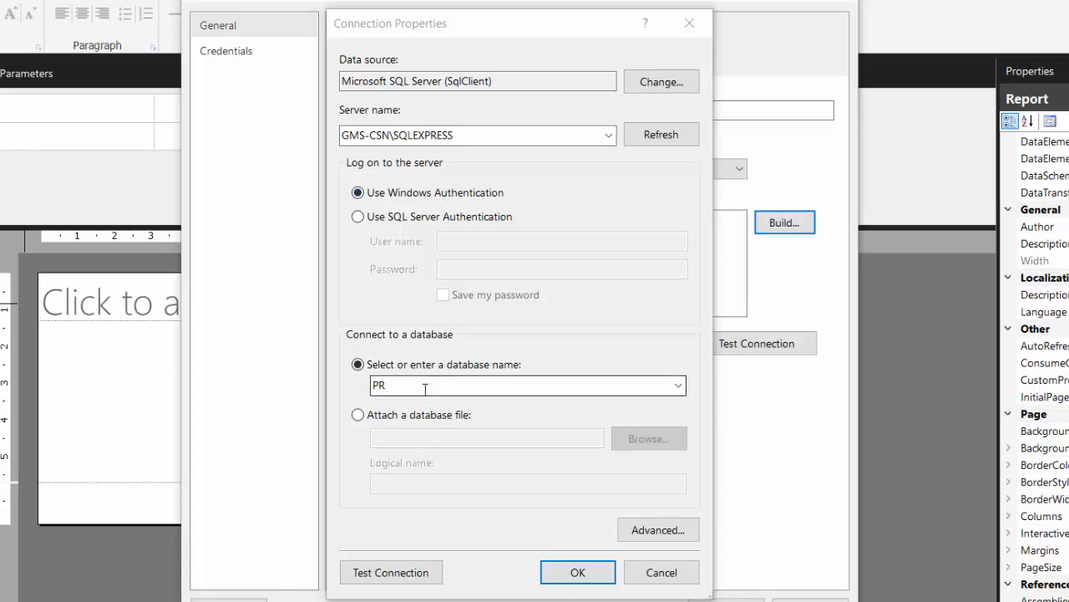
{"action": "left_click", "coordinate": [576, 577]}
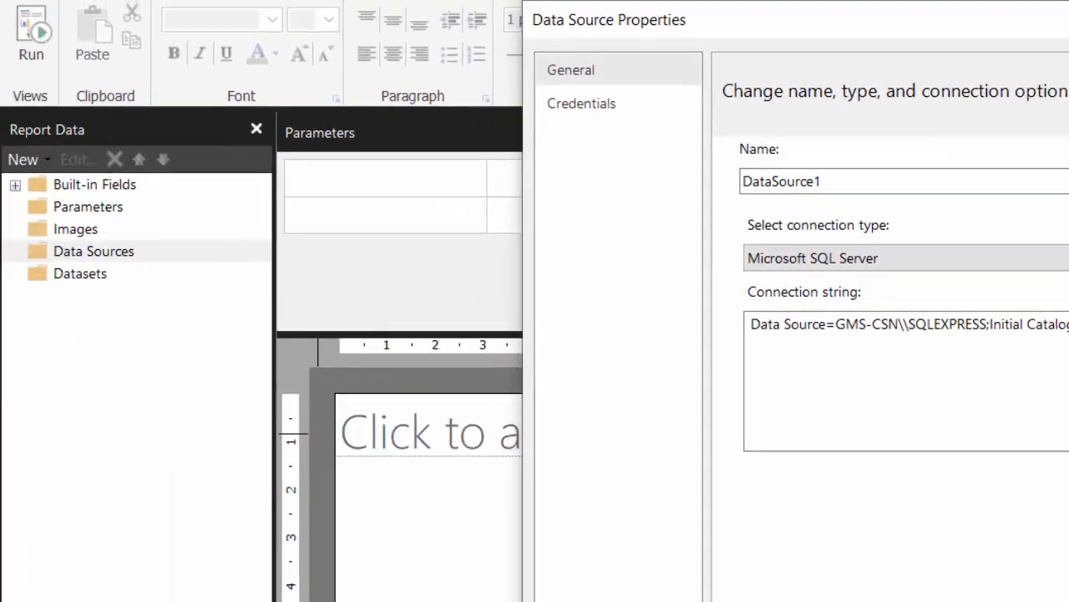
{"action": "left_click", "coordinate": [725, 598]}
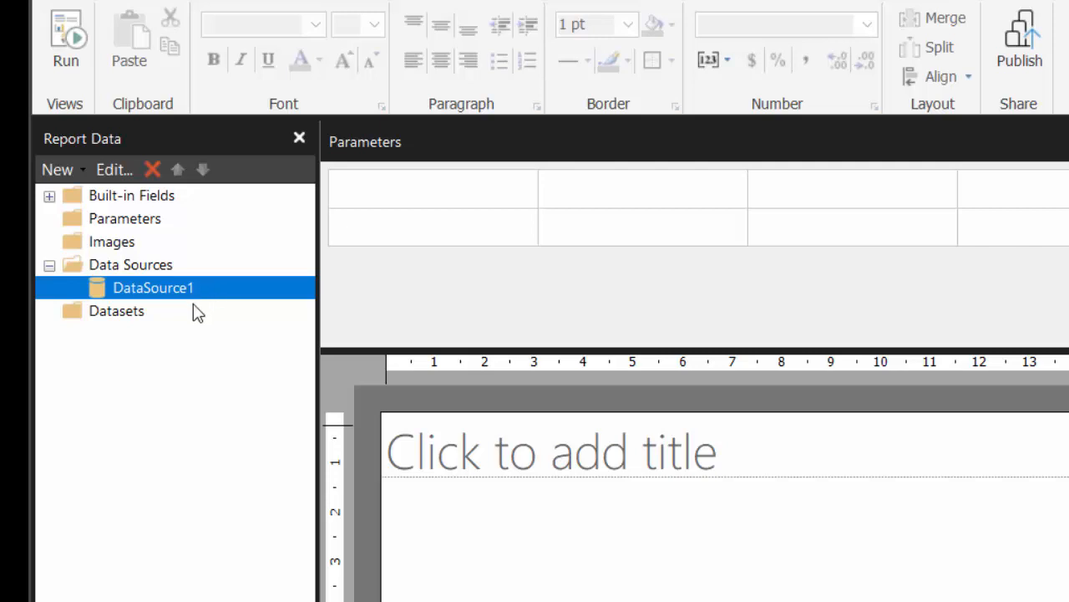
Step: Add a dataset named DataSet1 that uses DataSource1 with the text query SELECT * FROM [dbo].[factSales]
{"action": "left_click", "coordinate": [136, 321]}
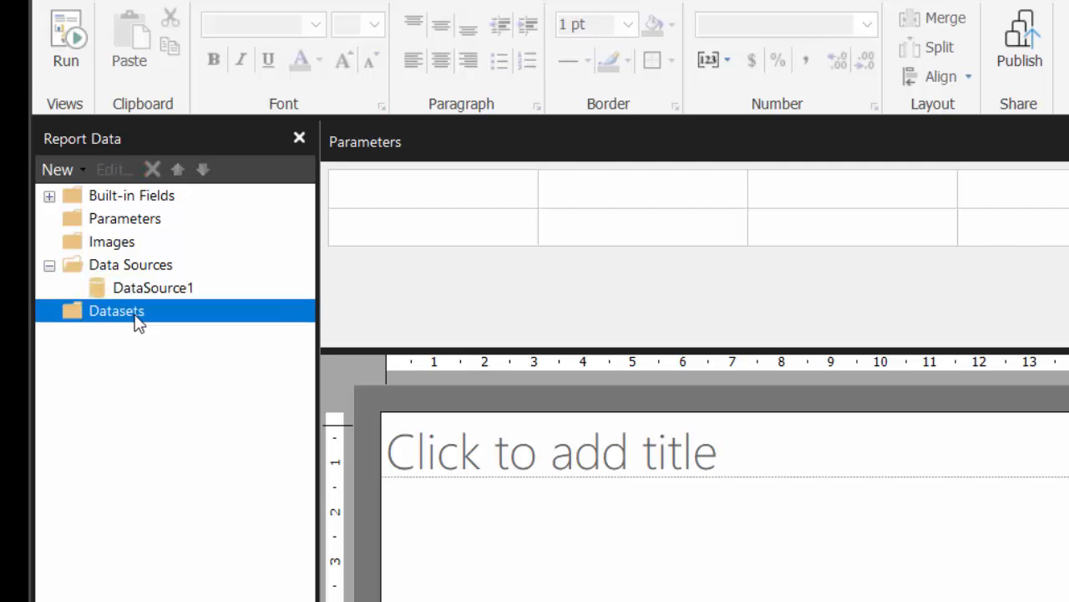
{"action": "right_click", "coordinate": [137, 324]}
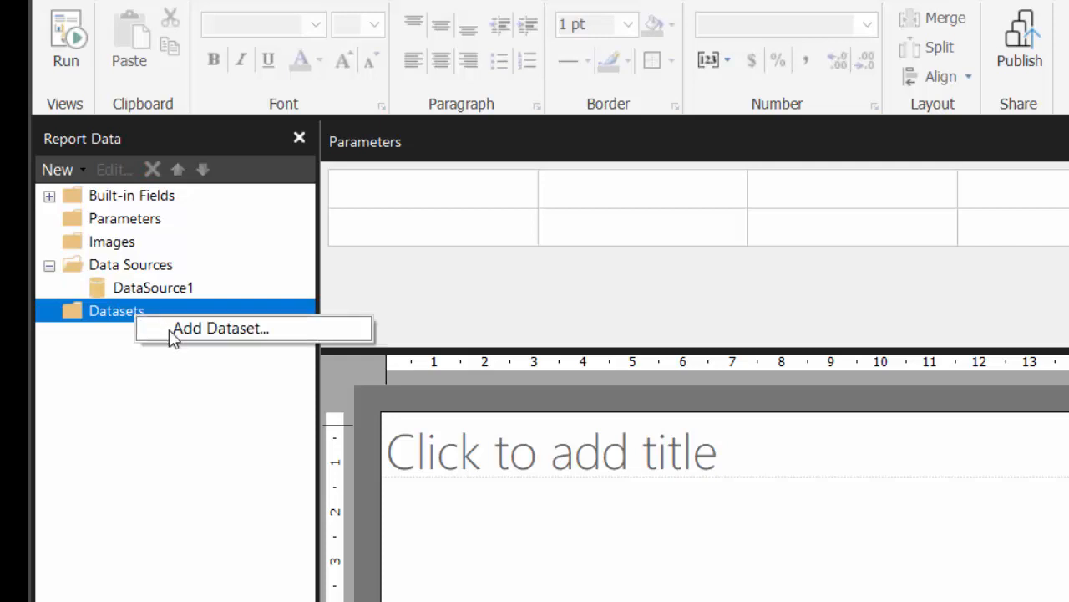
{"action": "left_click", "coordinate": [169, 329]}
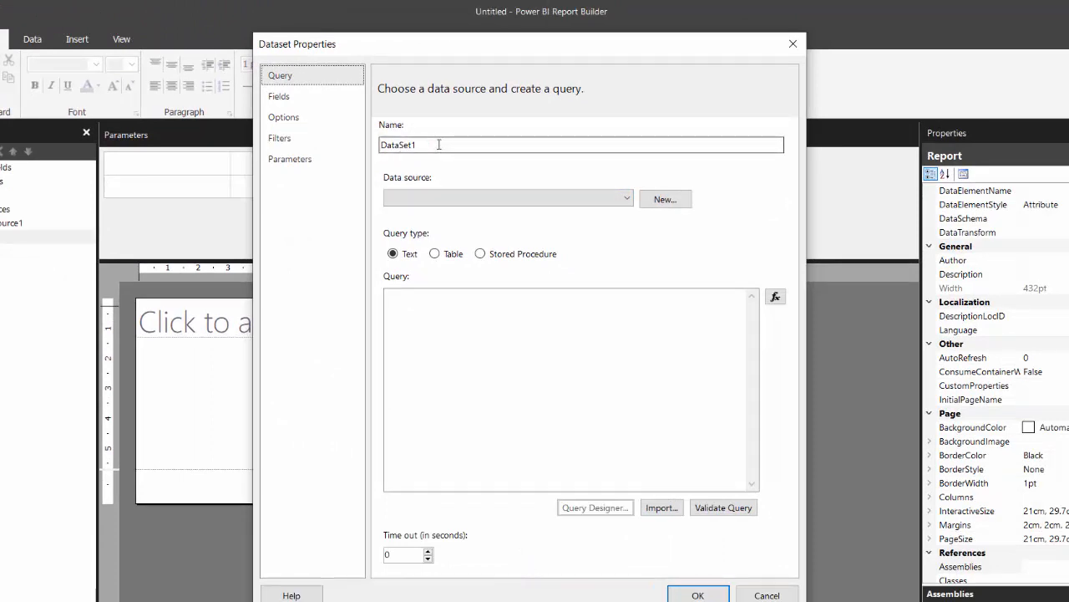
{"action": "left_click", "coordinate": [629, 201]}
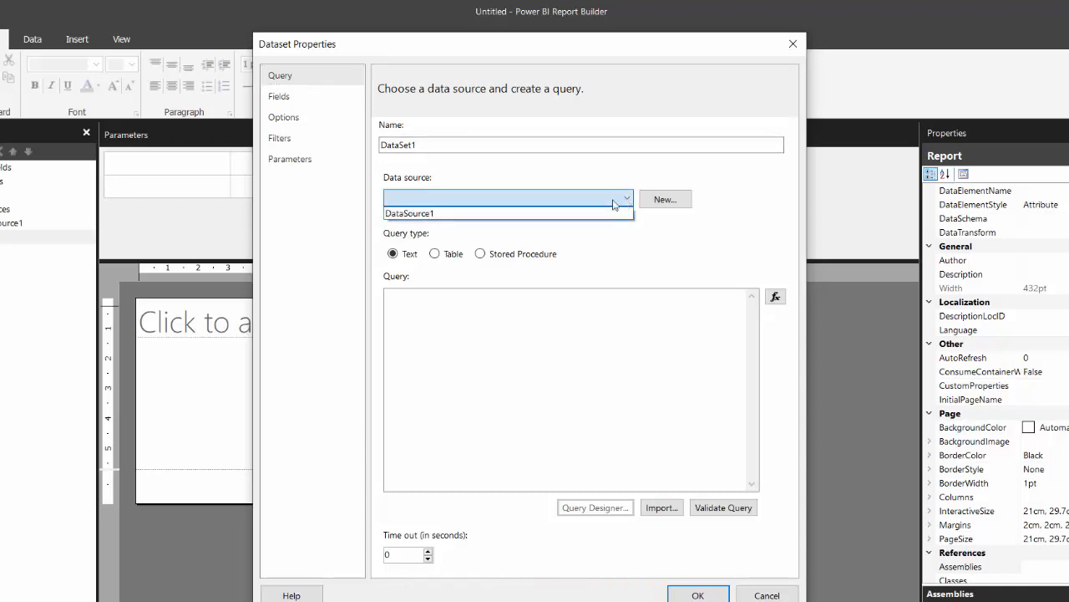
{"action": "left_click", "coordinate": [465, 214]}
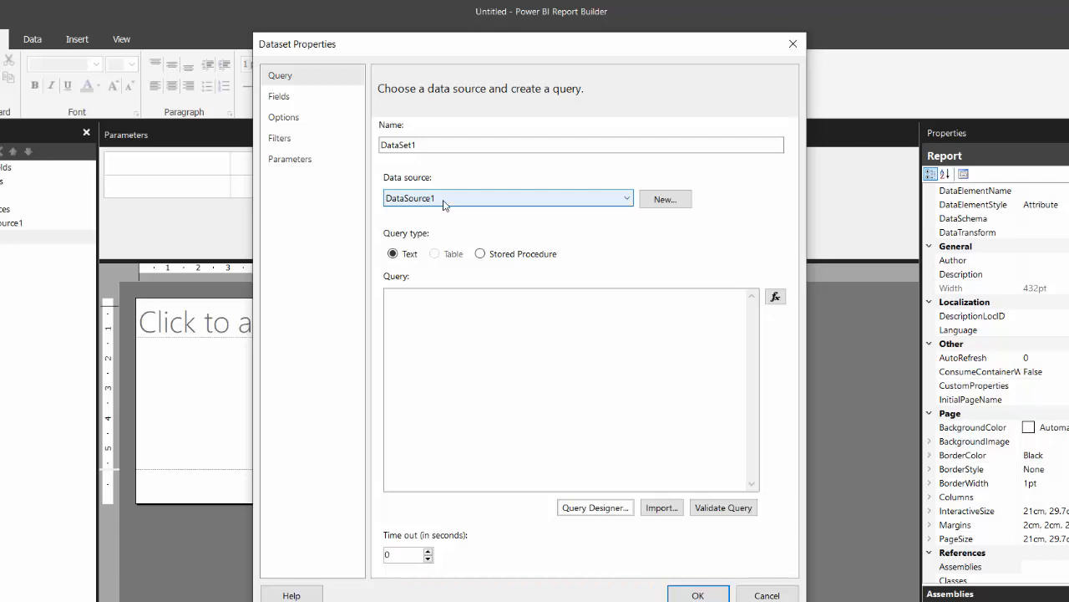
{"action": "left_click", "coordinate": [441, 309]}
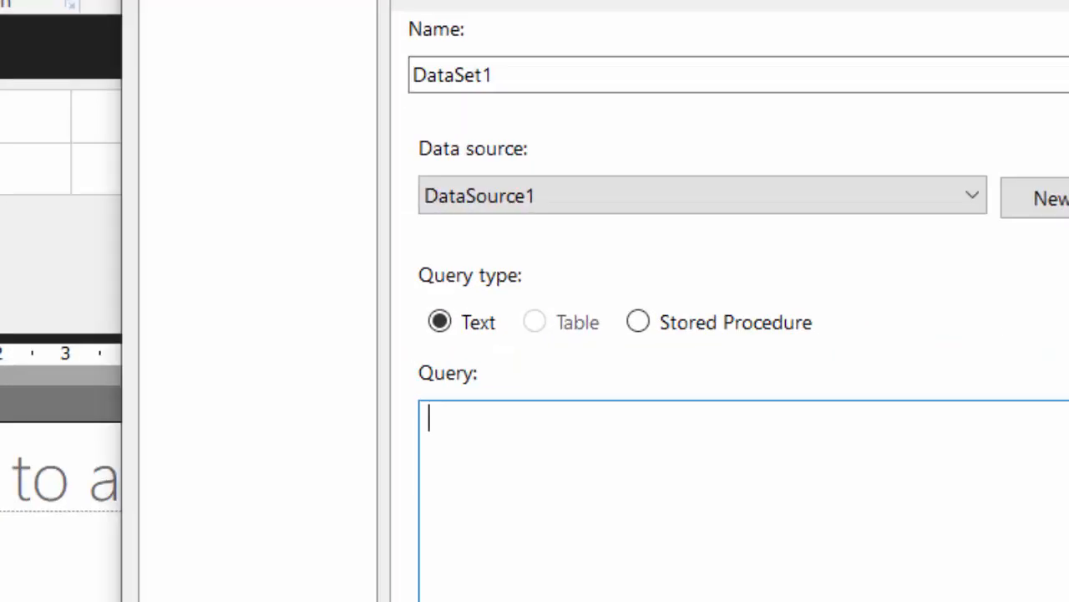
{"action": "type", "text": "SELECT * FROM [dbo].[factSales]"}
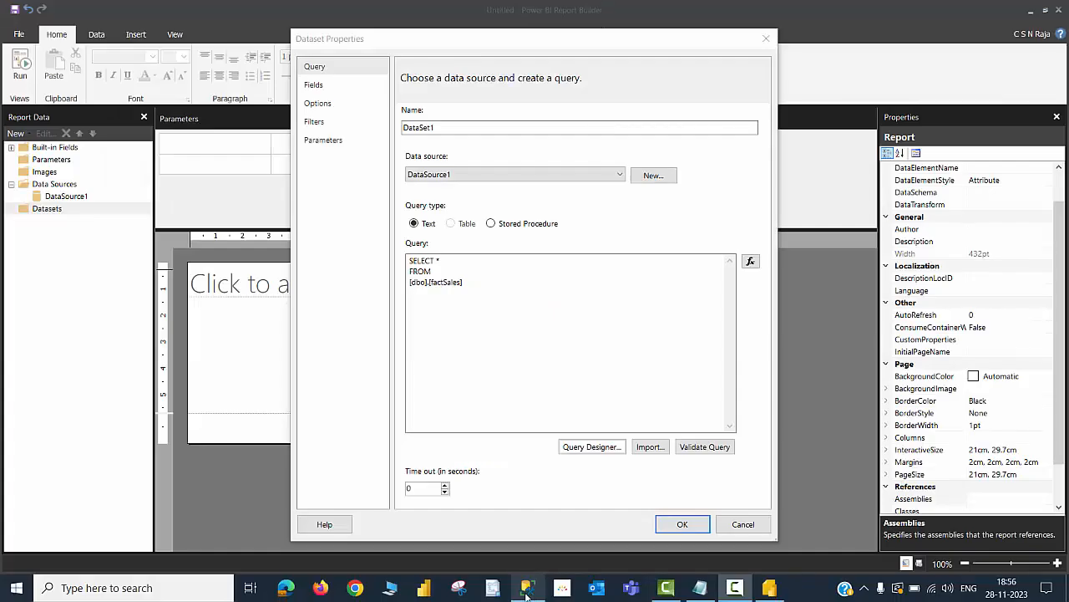
{"action": "left_click", "coordinate": [527, 589]}
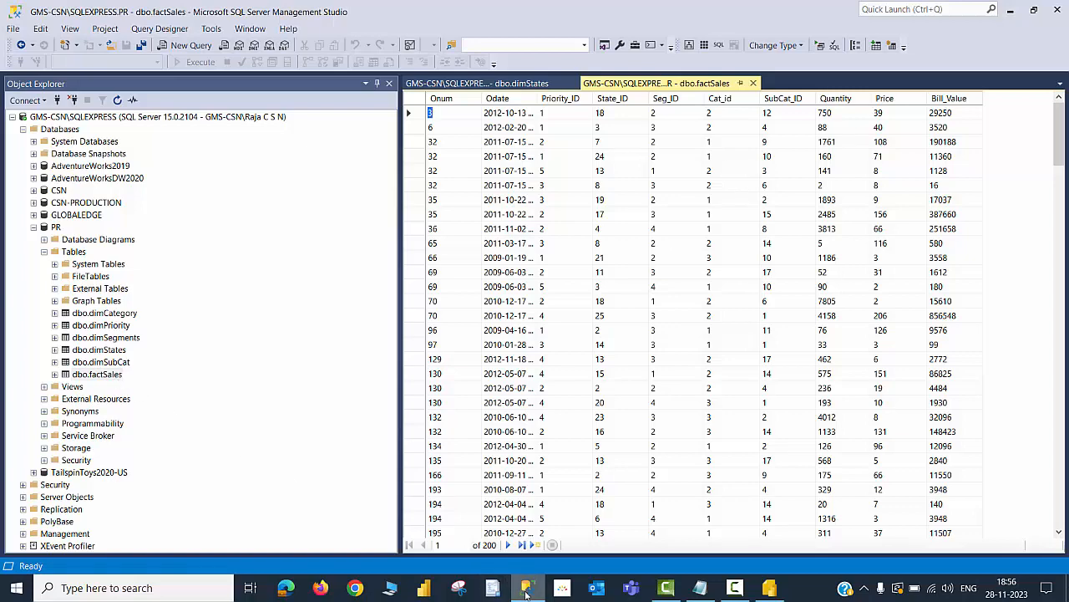
{"action": "left_click", "coordinate": [493, 587]}
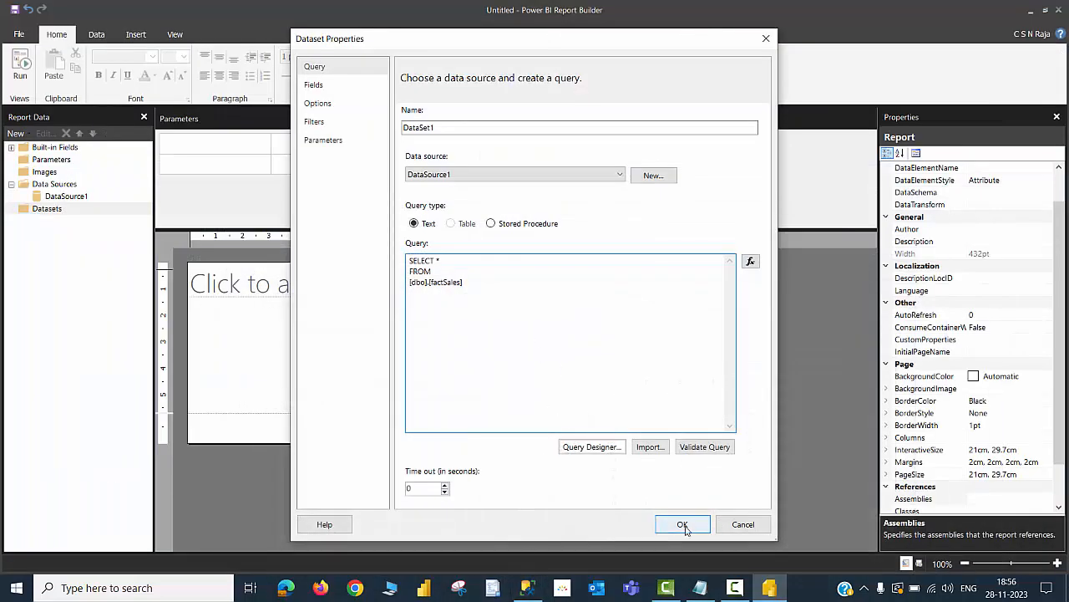
{"action": "left_click", "coordinate": [683, 525]}
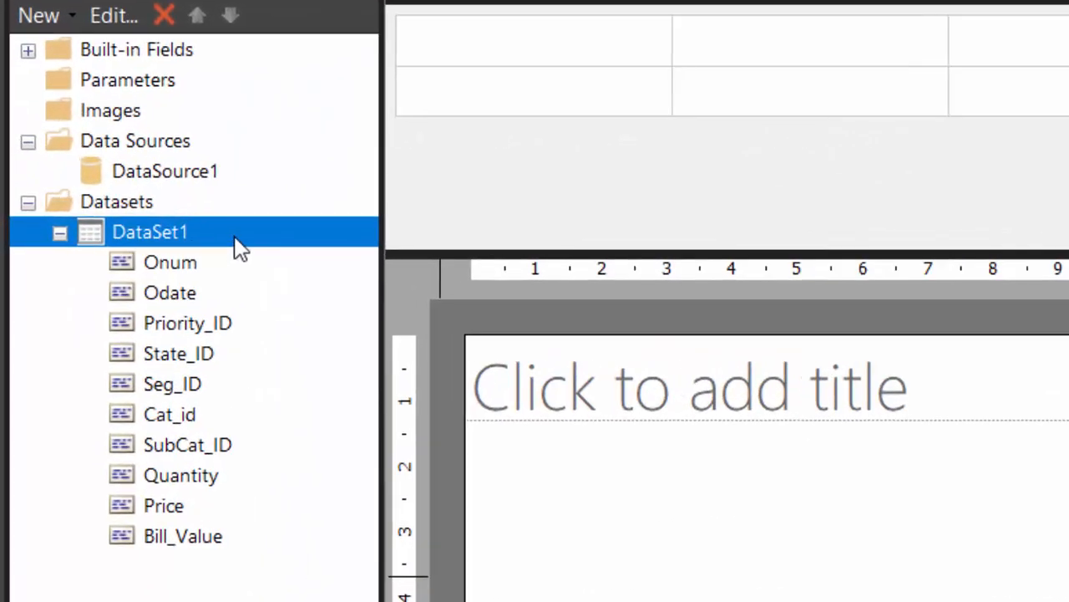
{"action": "double_click", "coordinate": [240, 247]}
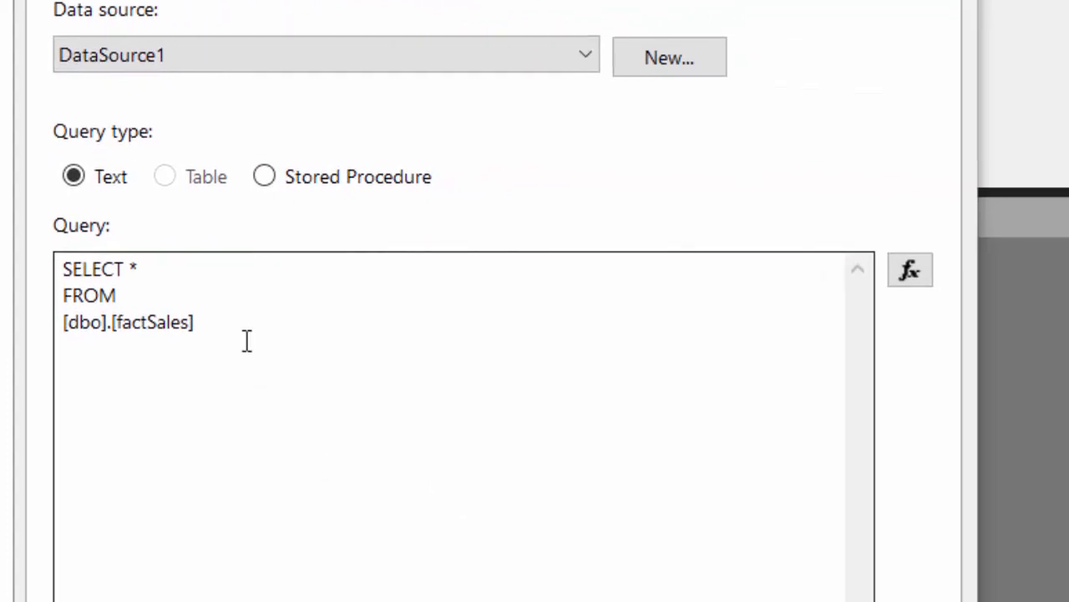
{"action": "left_click", "coordinate": [240, 326]}
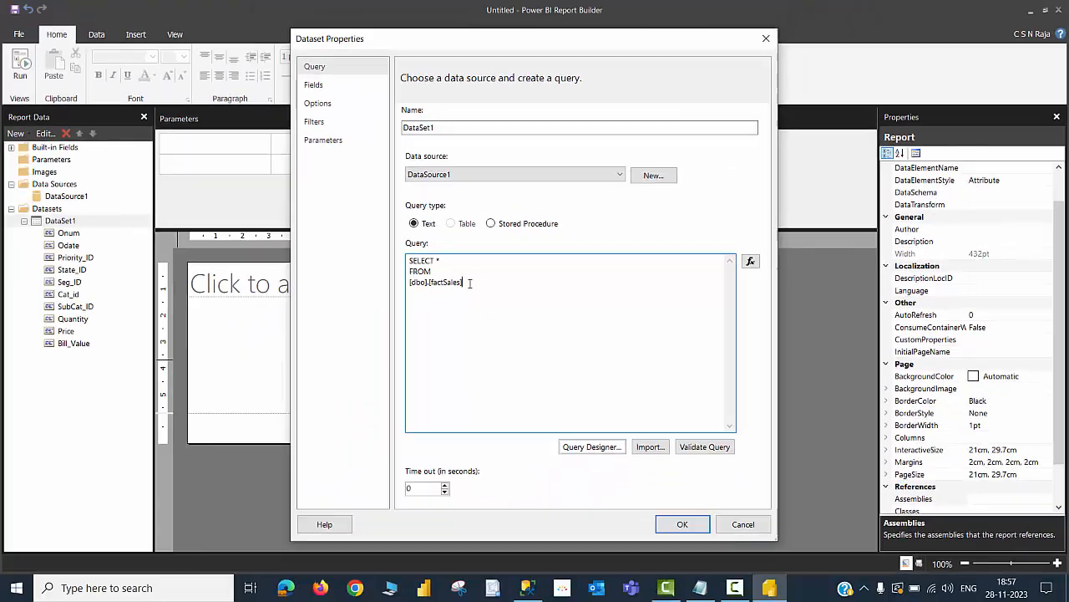
{"action": "key", "text": "ctrl+a"}
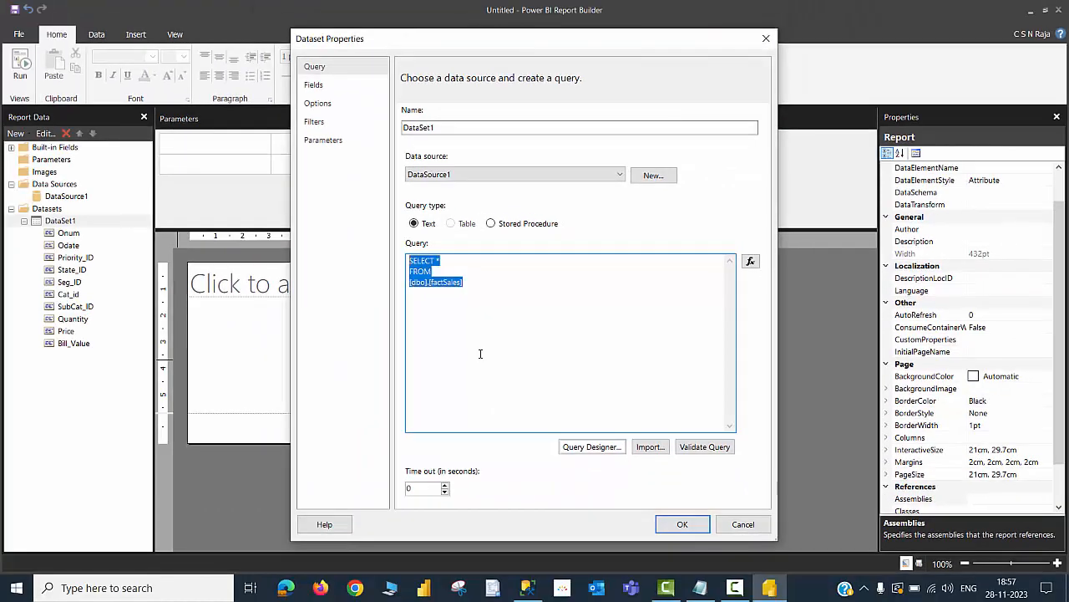
{"action": "key", "text": "Delete"}
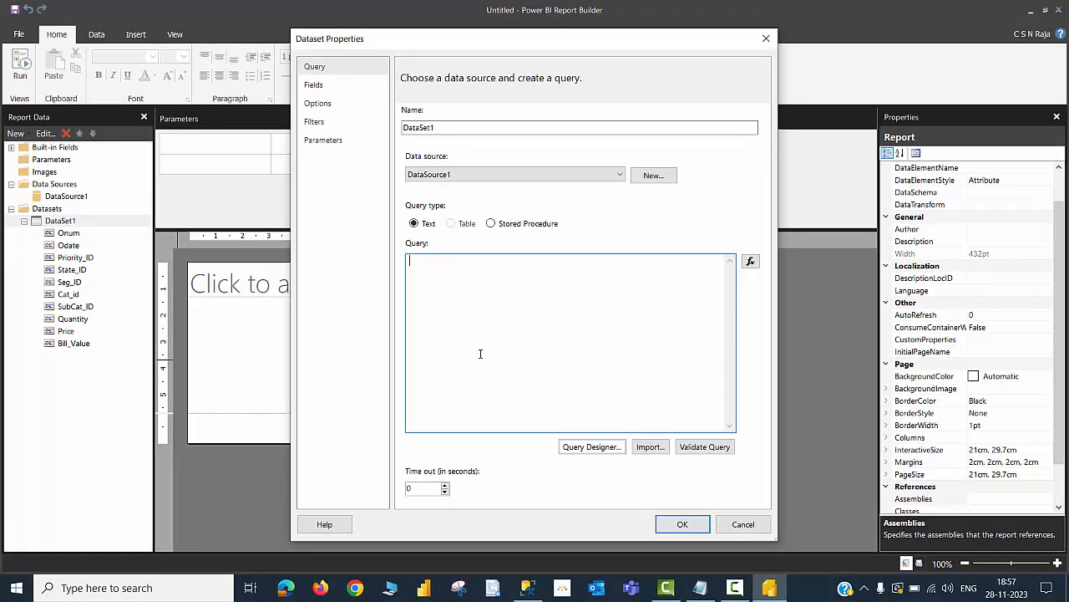
{"action": "type", "text": "SELECT [fs].State_ID, [fs].Onum, [fs].Odate, [fs].Quantity, [fs].Bill_Value  FROM  [dbo].[factSales] AS [fs]  INNER JOIN [dbo].[dimStates] AS [ds]  ON  [ds].[State_ID] = [fs].[State_ID]  WHERE  [ds].[State] = @State  ORDER BY [fs].[Onum]"}
{"action": "scroll", "coordinate": [532, 357], "scroll_direction": "up", "scroll_amount": 5}
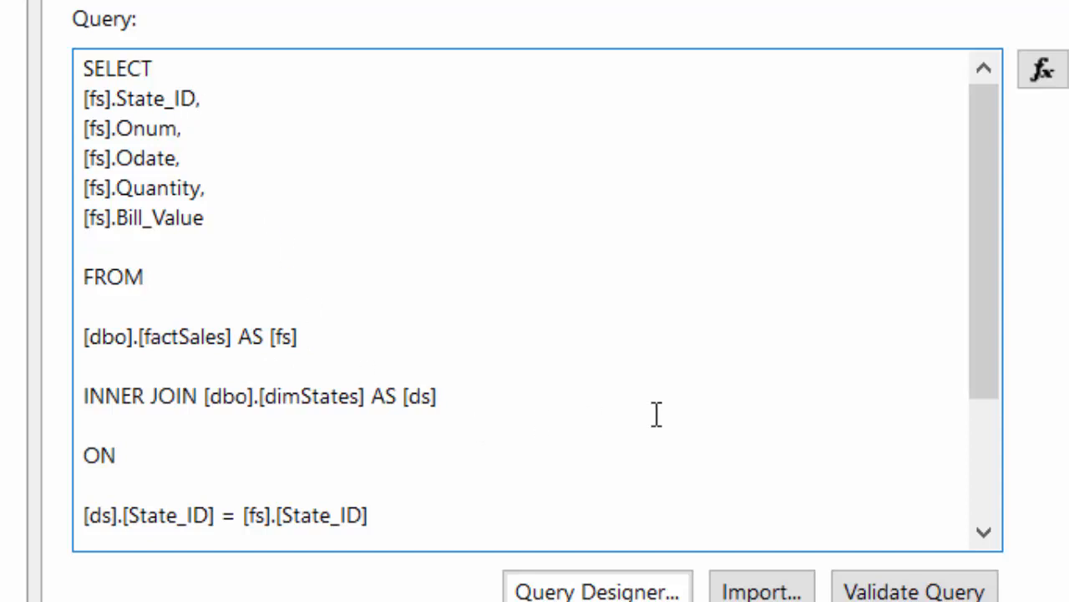
{"action": "left_click_drag", "start_coordinate": [982, 351], "coordinate": [978, 401]}
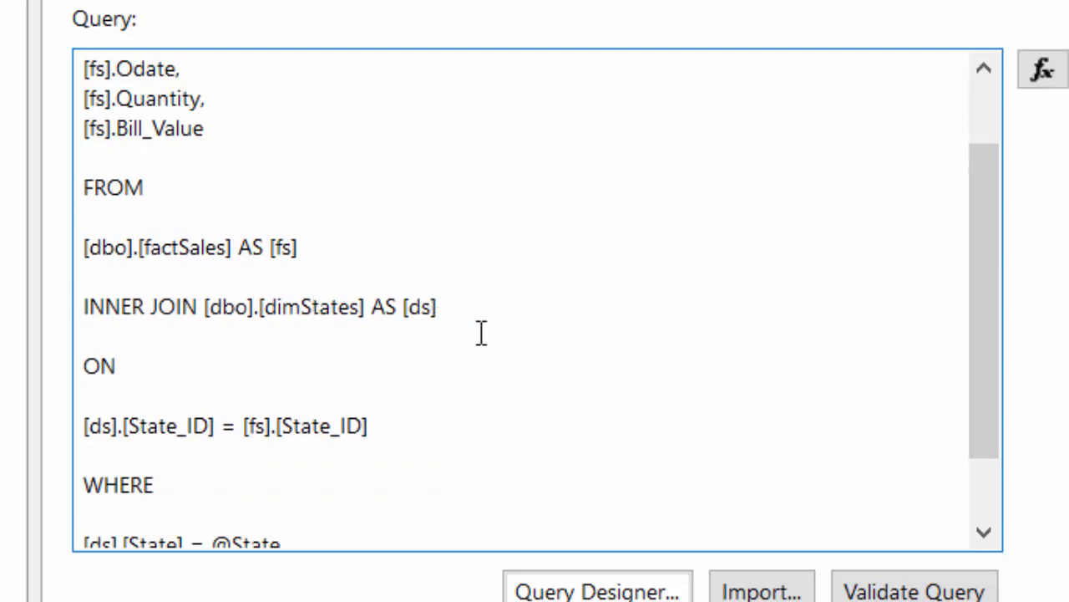
{"action": "left_click_drag", "start_coordinate": [976, 386], "coordinate": [974, 430]}
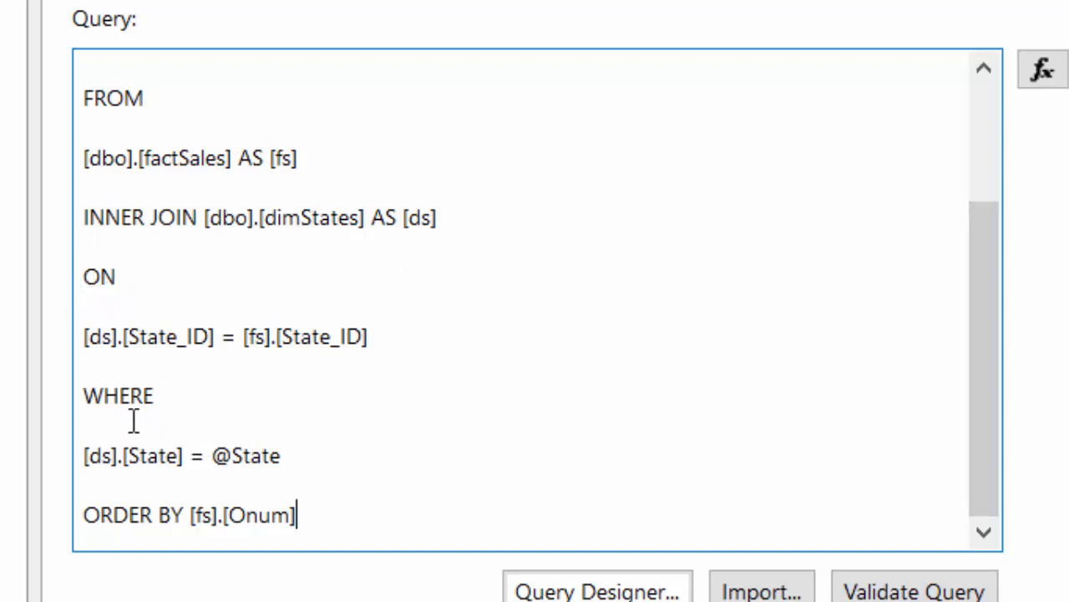
{"action": "left_click", "coordinate": [82, 394]}
{"action": "left_click_drag", "start_coordinate": [143, 415], "coordinate": [303, 446]}
{"action": "key", "text": "ctrl+c"}
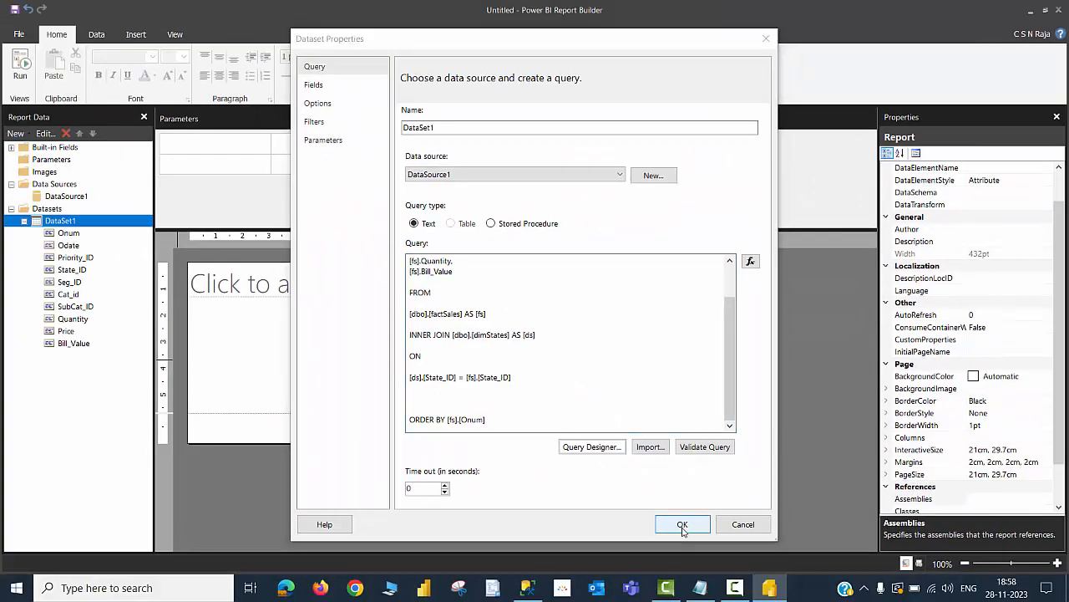
{"action": "left_click", "coordinate": [684, 523]}
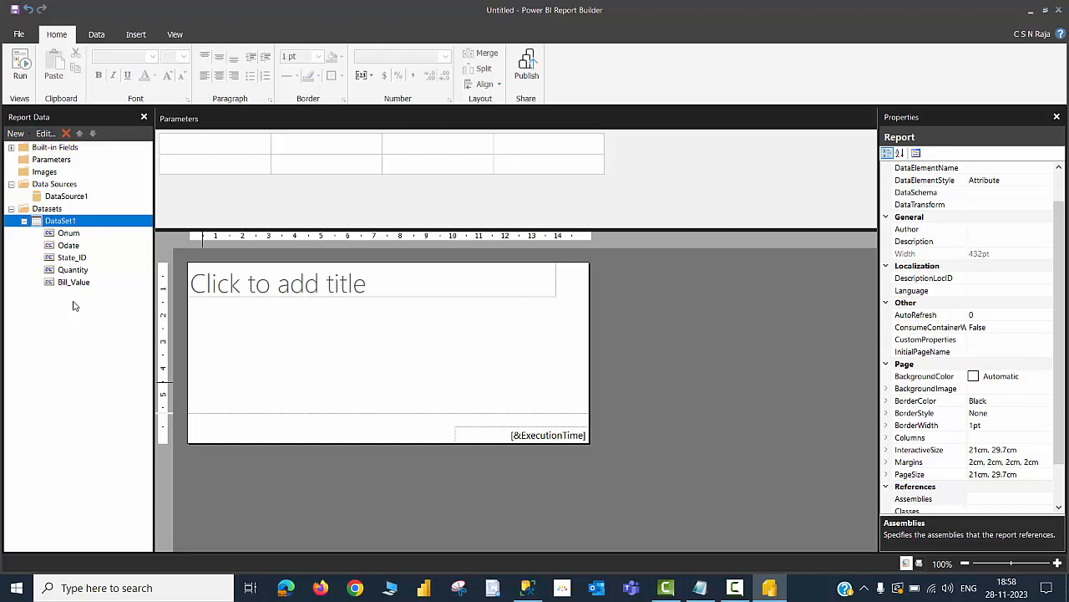
{"action": "right_click", "coordinate": [97, 224]}
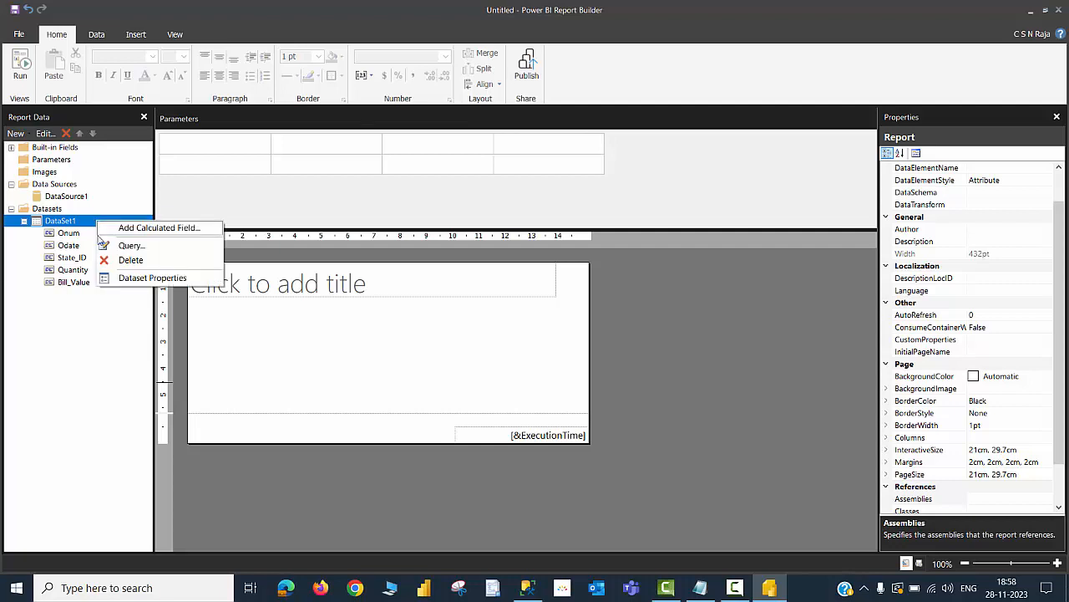
{"action": "left_click", "coordinate": [126, 279]}
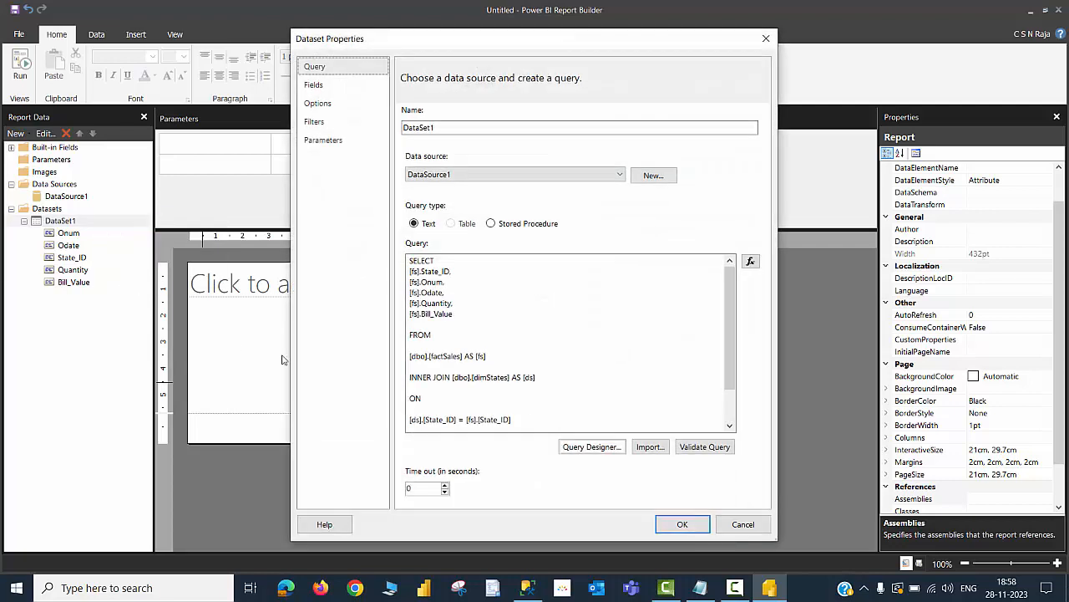
{"action": "scroll", "coordinate": [503, 407], "scroll_direction": "down", "scroll_amount": 2}
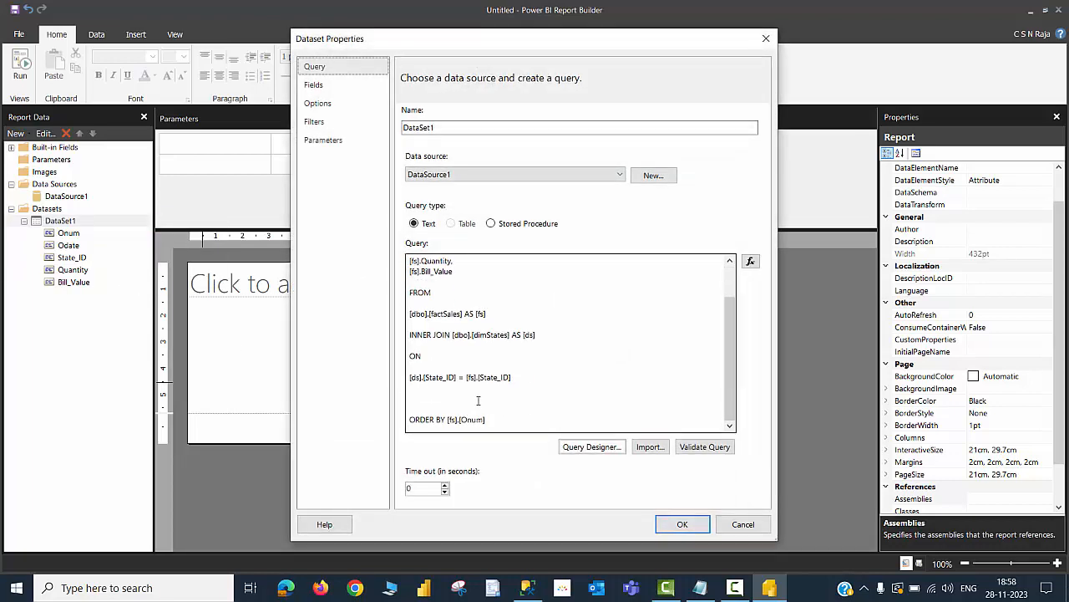
{"action": "left_click", "coordinate": [459, 396]}
{"action": "key", "text": "ctrl+v"}
{"action": "scroll", "coordinate": [458, 397], "scroll_direction": "down", "scroll_amount": 1}
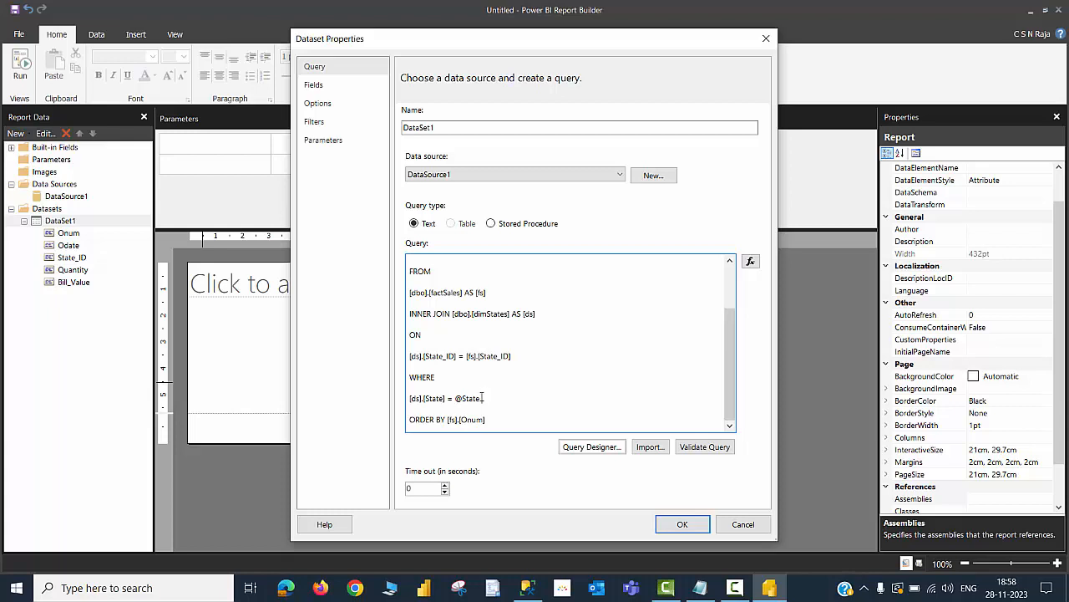
{"action": "left_click", "coordinate": [666, 525]}
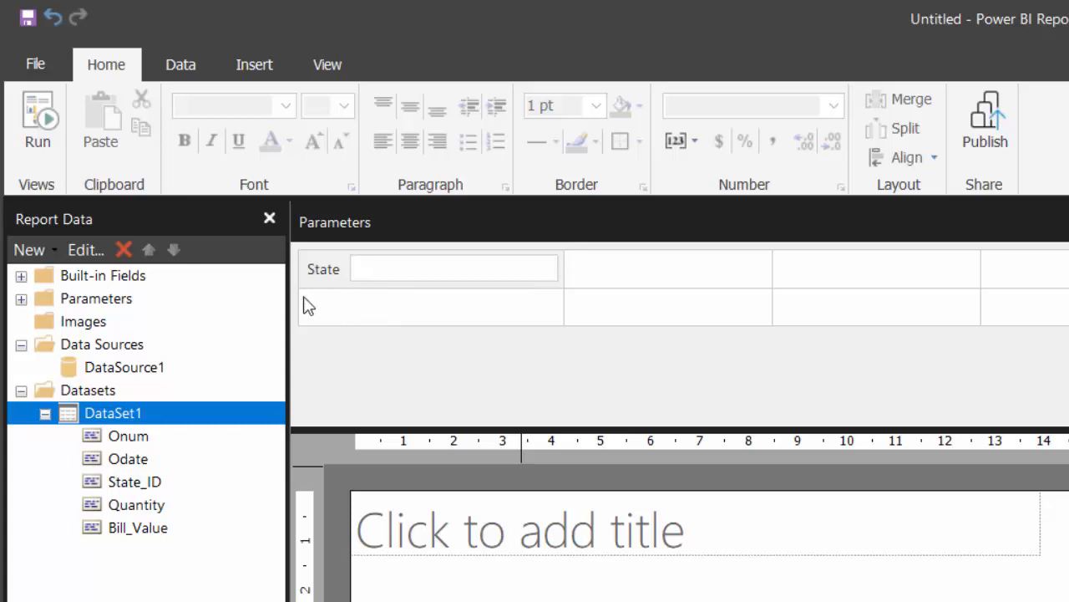
Step: Give the State report parameter a specified default value of KERALA and save its properties
{"action": "left_click", "coordinate": [21, 298]}
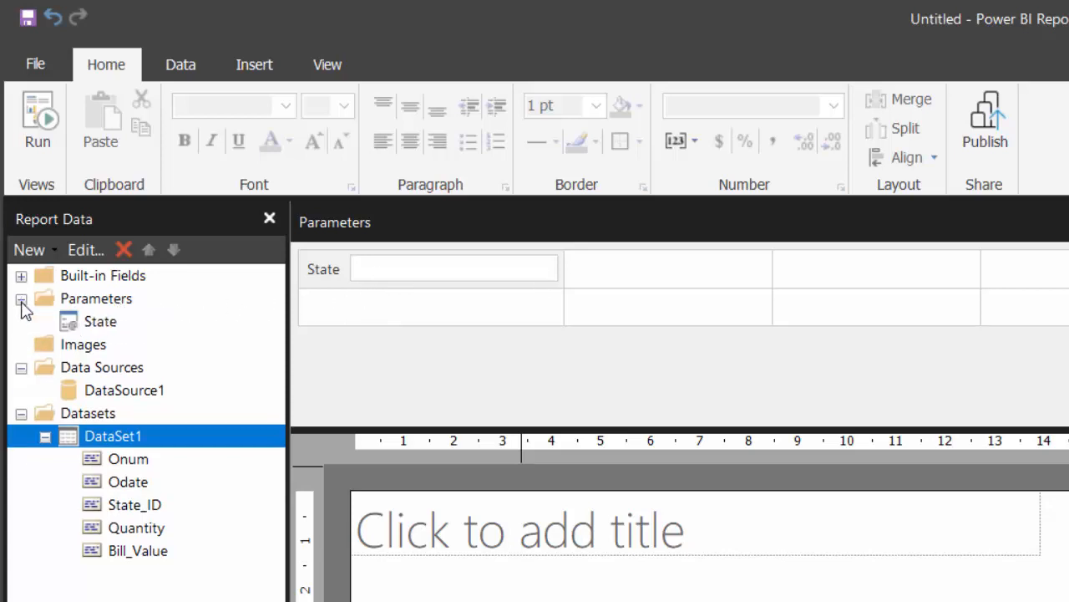
{"action": "left_click", "coordinate": [111, 327]}
{"action": "right_click", "coordinate": [112, 326]}
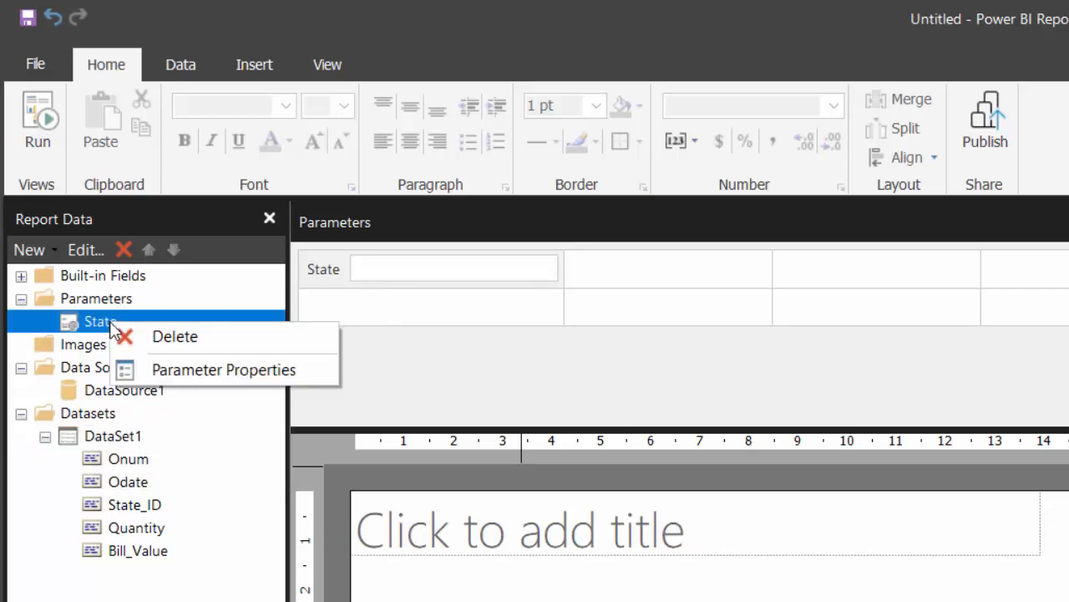
{"action": "left_click", "coordinate": [182, 375]}
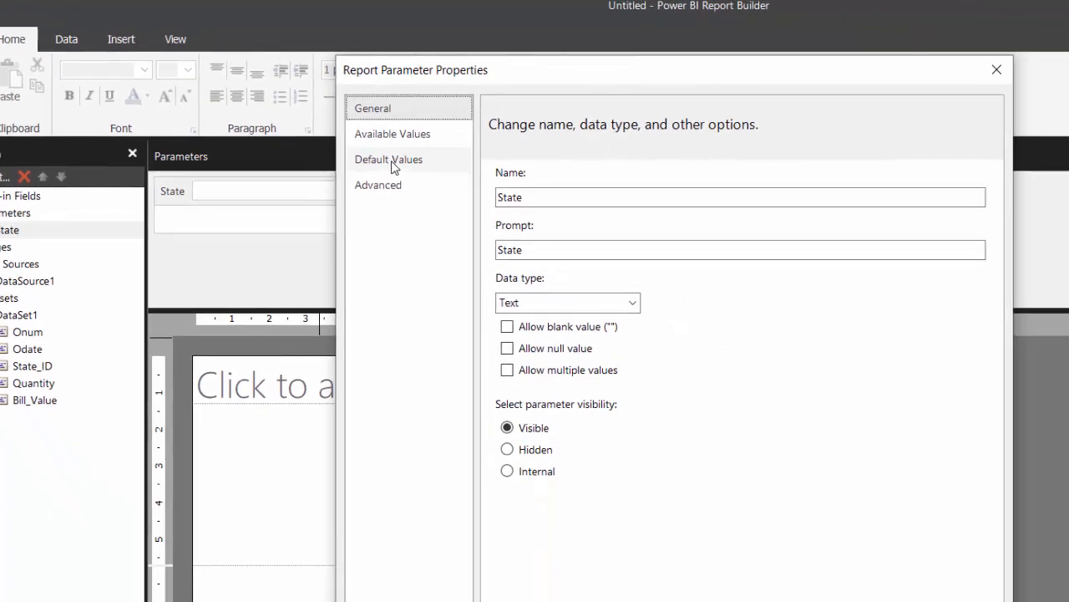
{"action": "left_click", "coordinate": [393, 164]}
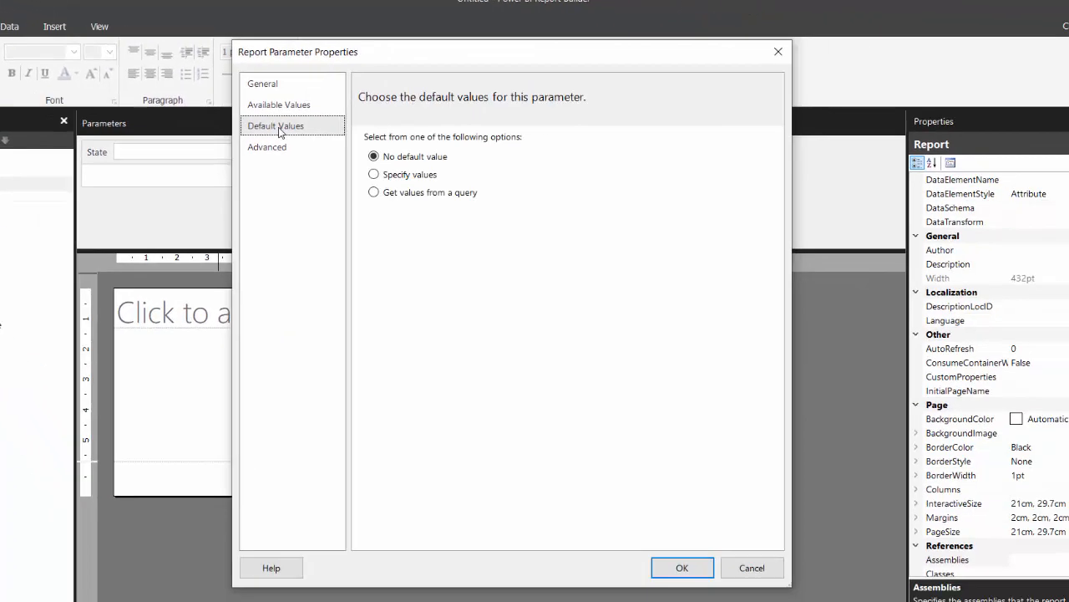
{"action": "left_click", "coordinate": [398, 180]}
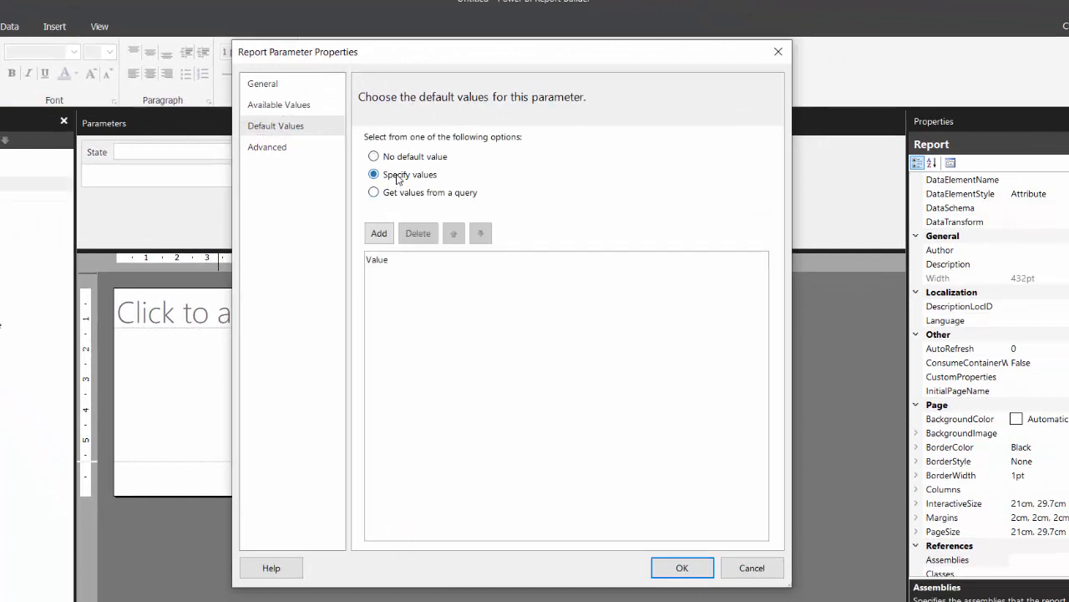
{"action": "left_click", "coordinate": [378, 234]}
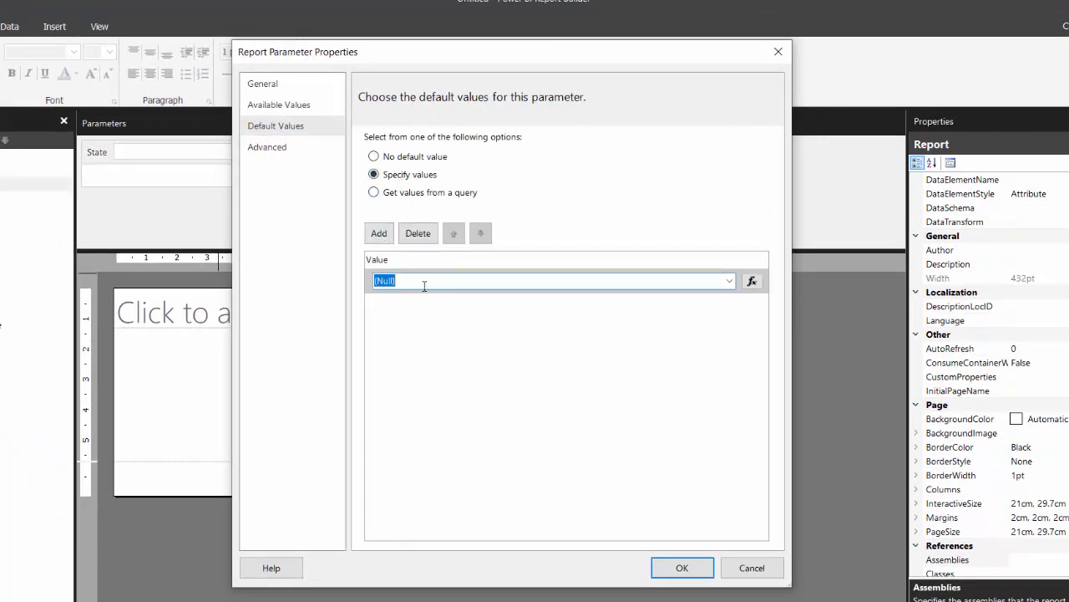
{"action": "type", "text": "KERALA"}
{"action": "left_click", "coordinate": [691, 569]}
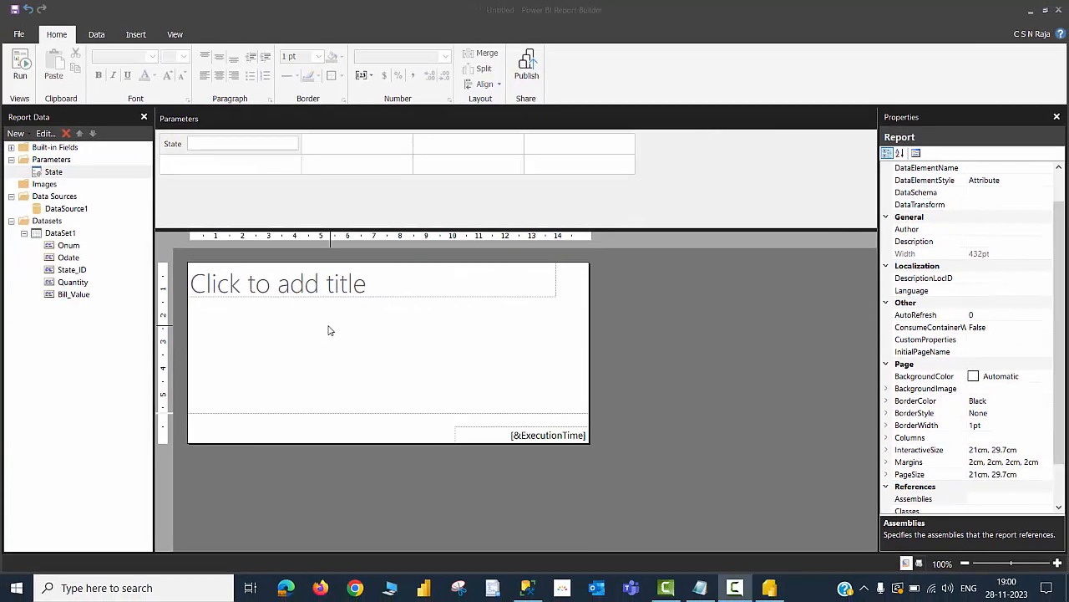
Step: Narrow the report title text box by moving its left edge inward to about 3 cm on the ruler
{"action": "left_click", "coordinate": [328, 330]}
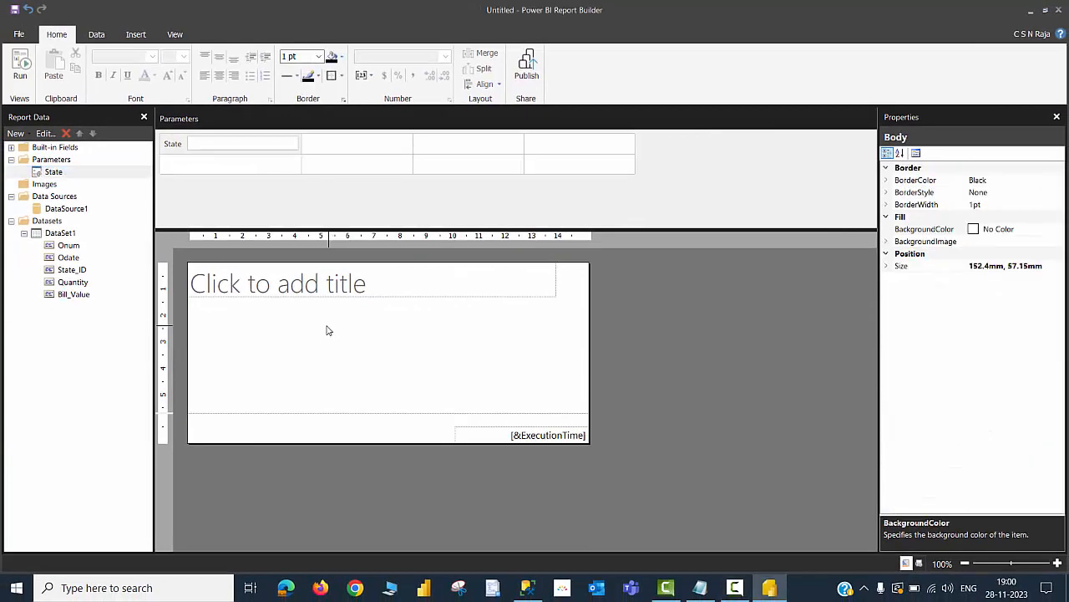
{"action": "left_click", "coordinate": [317, 286]}
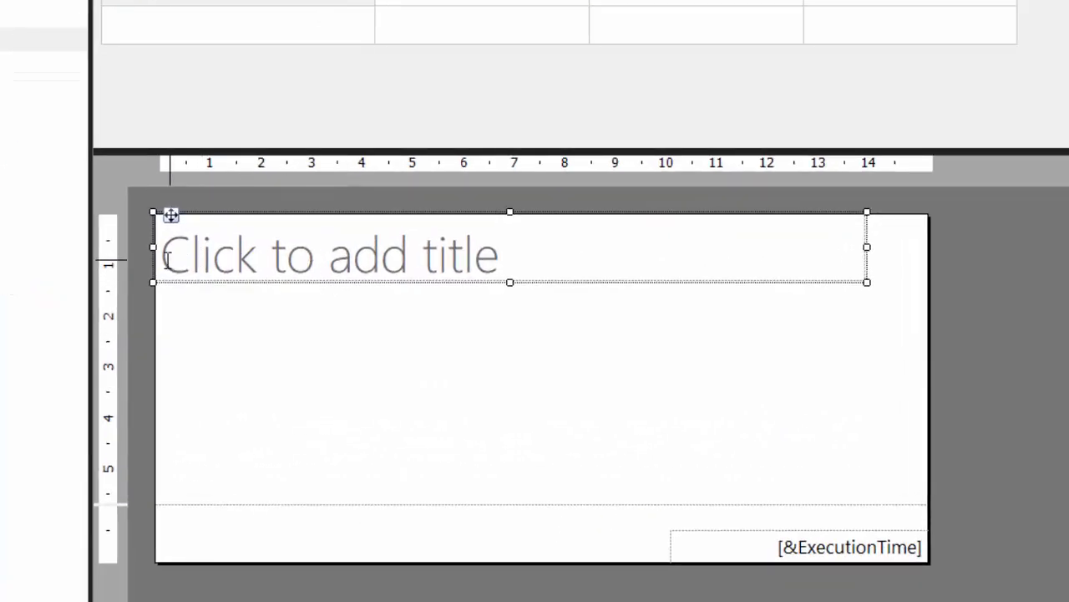
{"action": "left_click_drag", "start_coordinate": [155, 248], "coordinate": [305, 247]}
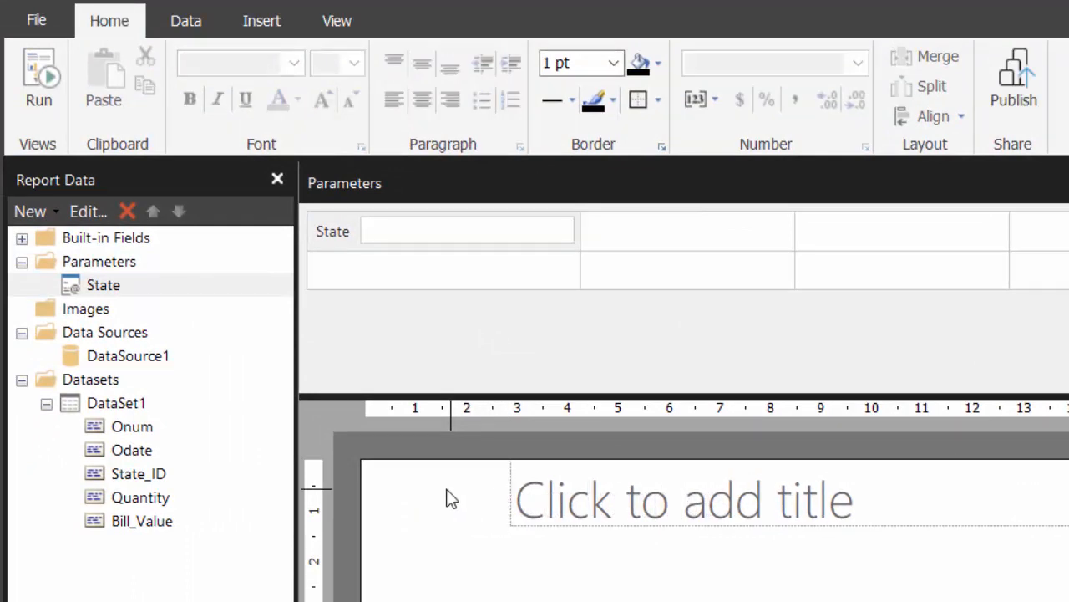
Step: Insert an embedded image in the space left of the title box, importing GMS LOGO.jpg from Pictures
{"action": "left_click", "coordinate": [251, 26]}
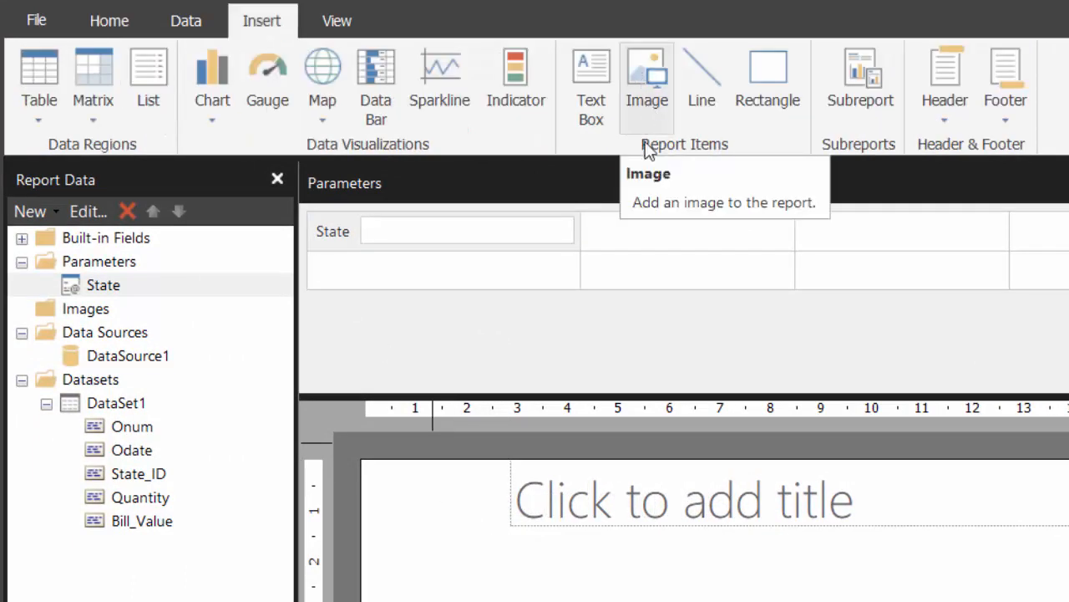
{"action": "left_click", "coordinate": [646, 87]}
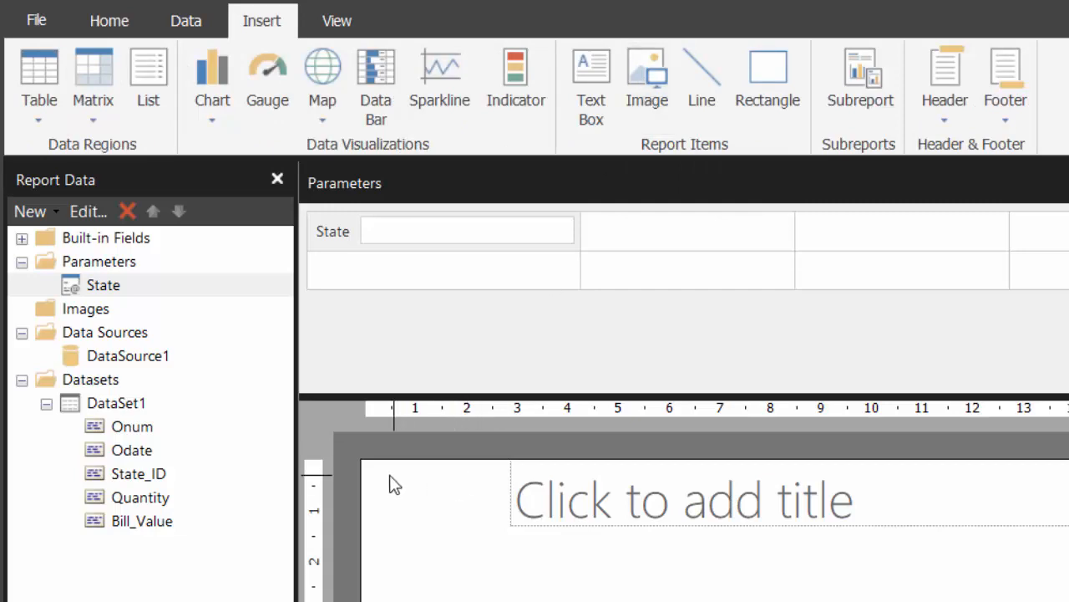
{"action": "left_click_drag", "start_coordinate": [381, 464], "coordinate": [476, 520]}
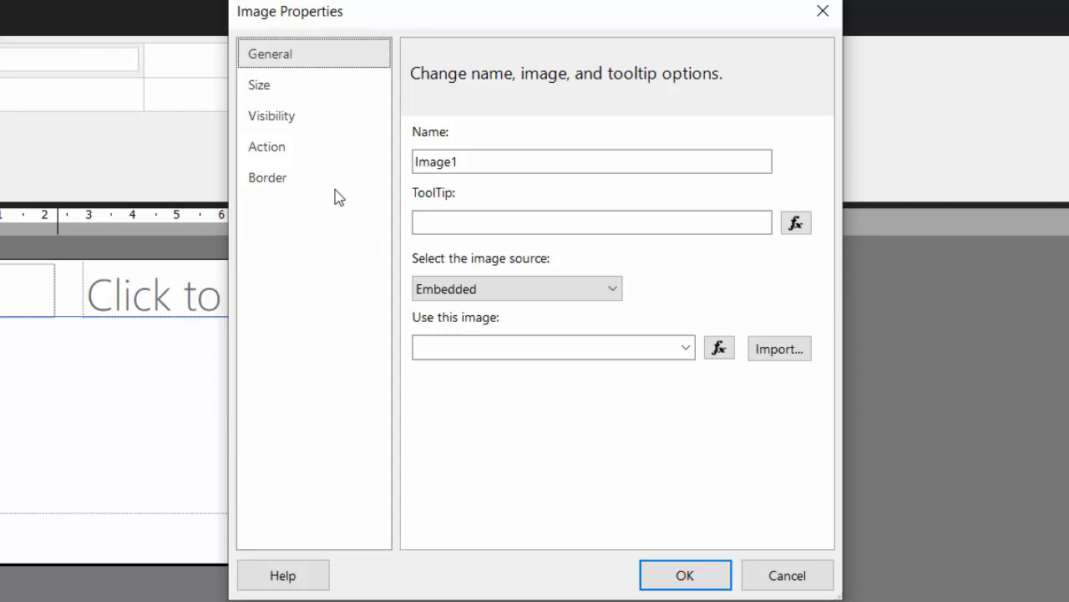
{"action": "left_click", "coordinate": [777, 350]}
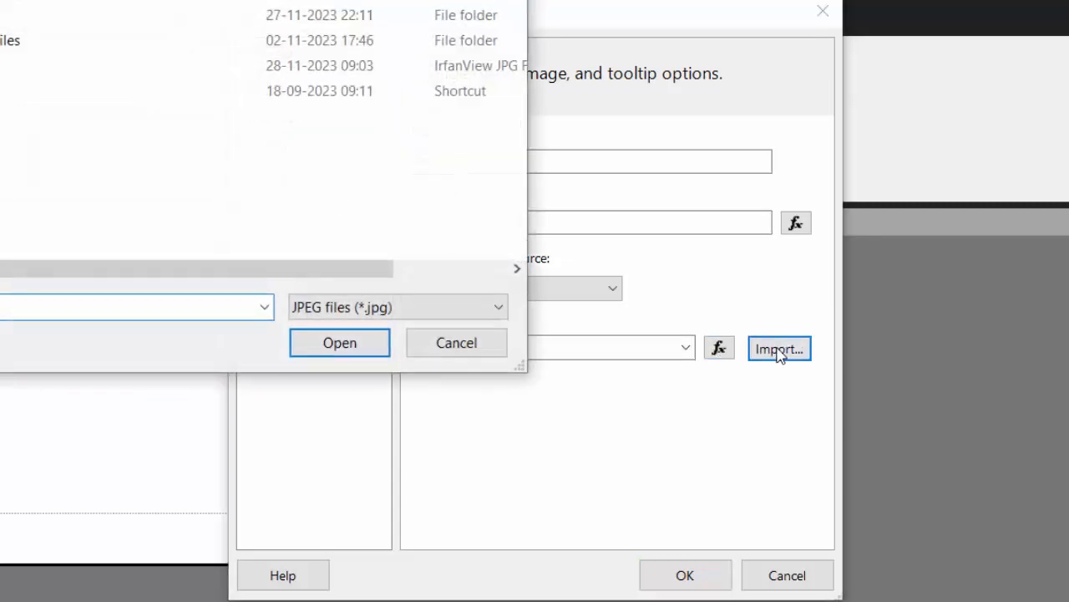
{"action": "left_click", "coordinate": [133, 301]}
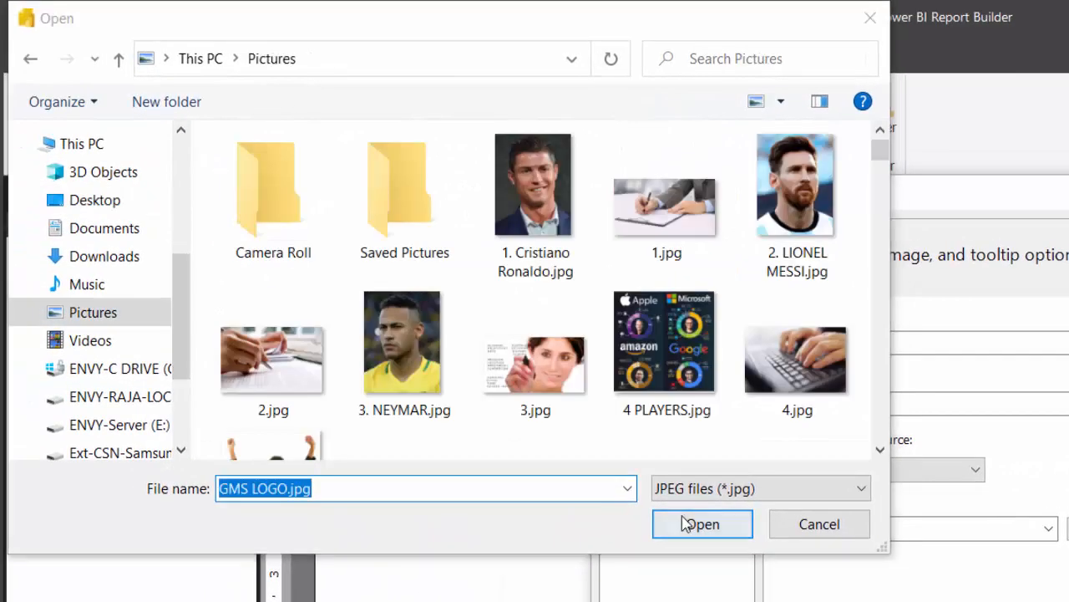
{"action": "left_click", "coordinate": [324, 343]}
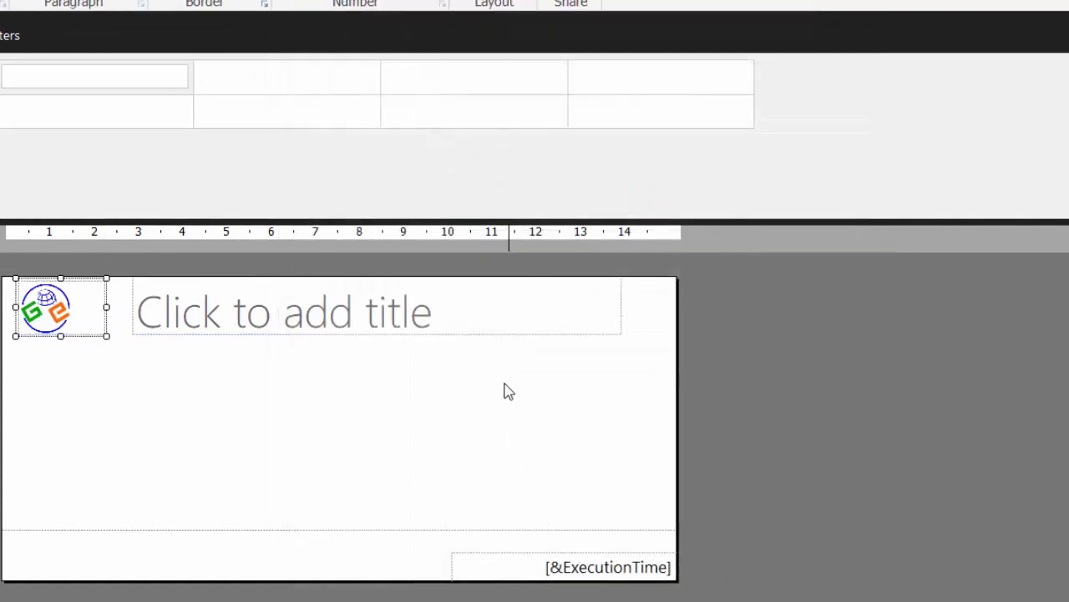
Step: Enter Sample Report as the report title and format it bold in a smaller font size
{"action": "left_click", "coordinate": [453, 330]}
{"action": "type", "text": "Sample Report"}
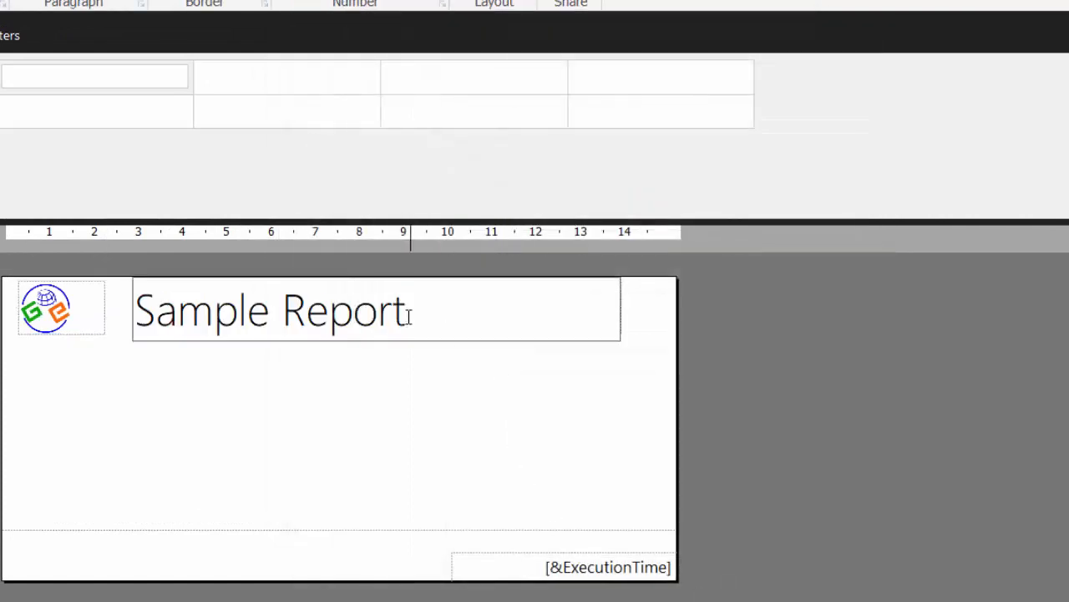
{"action": "key", "text": "ctrl+a"}
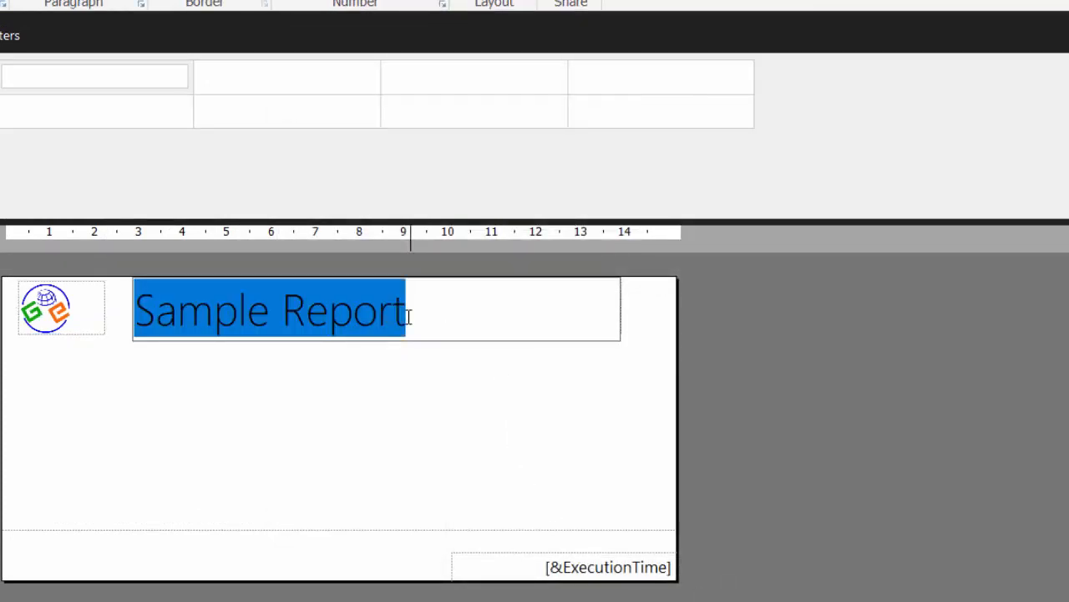
{"action": "key", "text": "ctrl+b"}
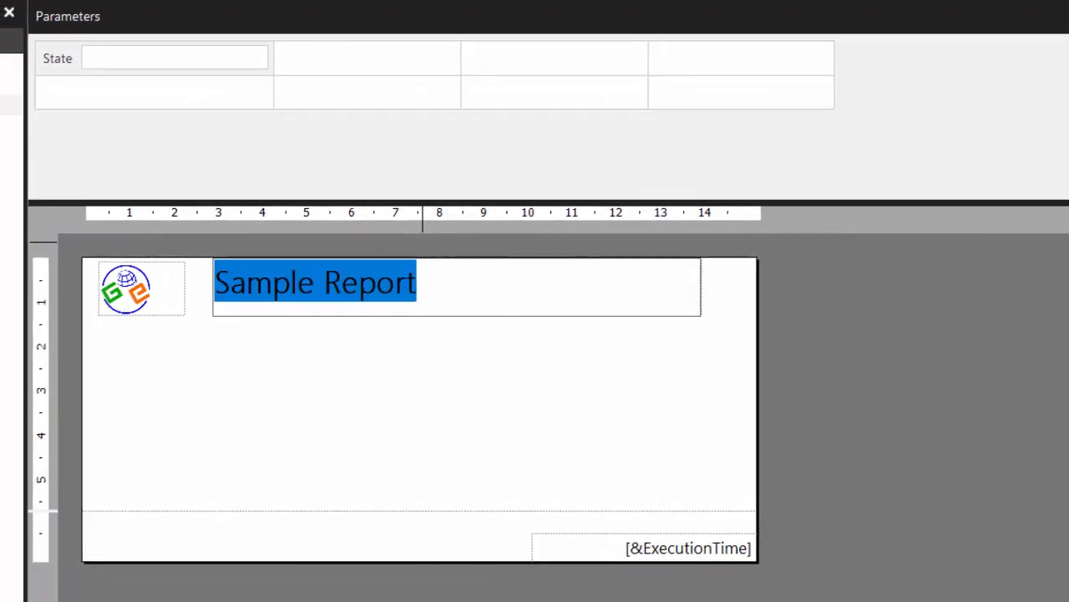
{"action": "left_click", "coordinate": [245, 403]}
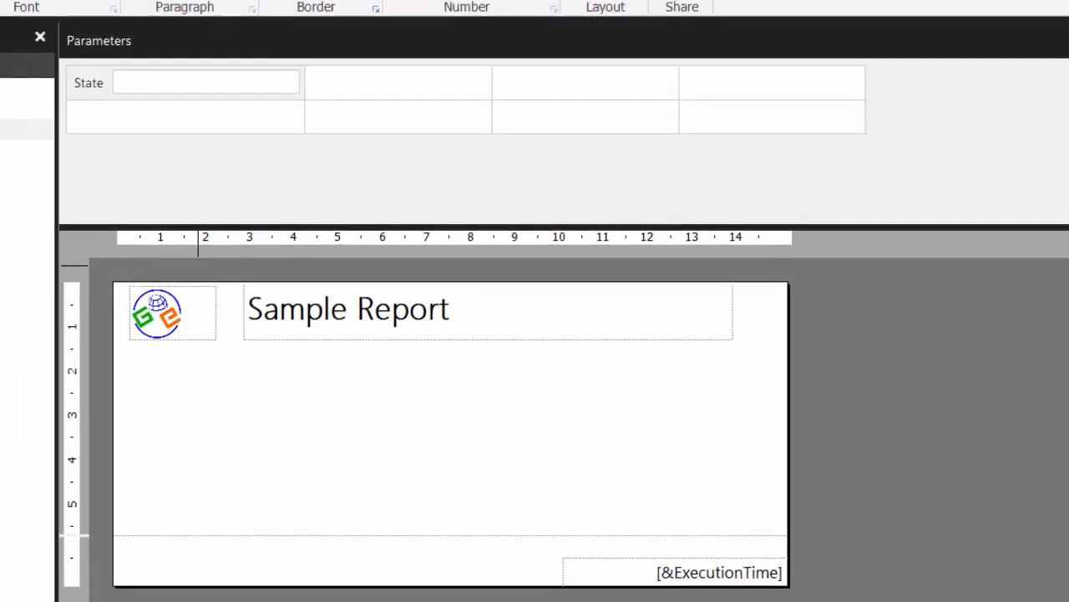
Step: Insert a table with three columns, about 6 cm wide and 1.7 cm high, below the logo
{"action": "left_click", "coordinate": [230, 62]}
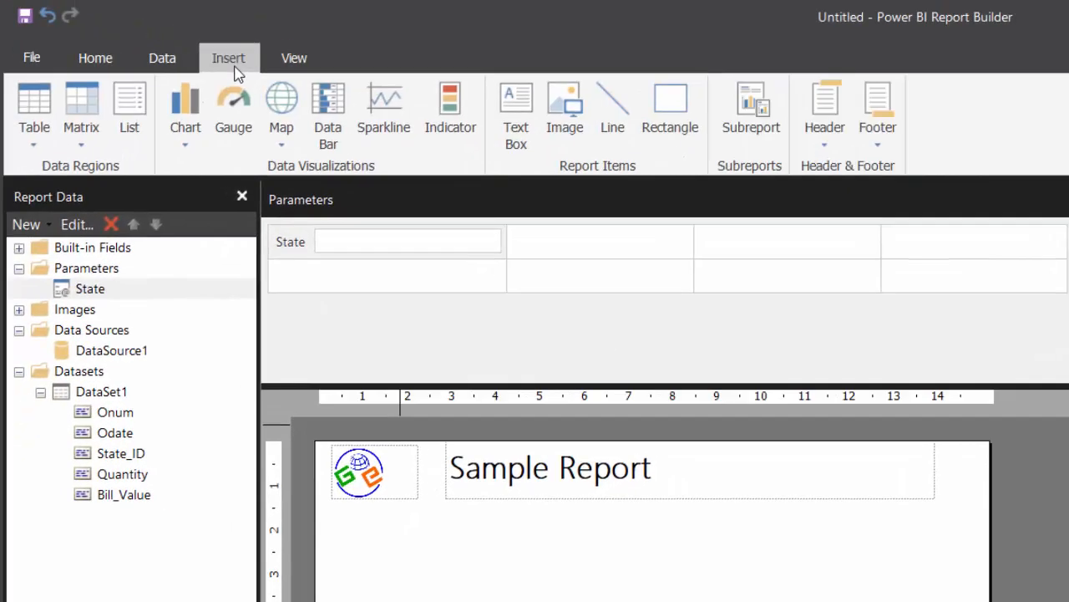
{"action": "left_click", "coordinate": [33, 147]}
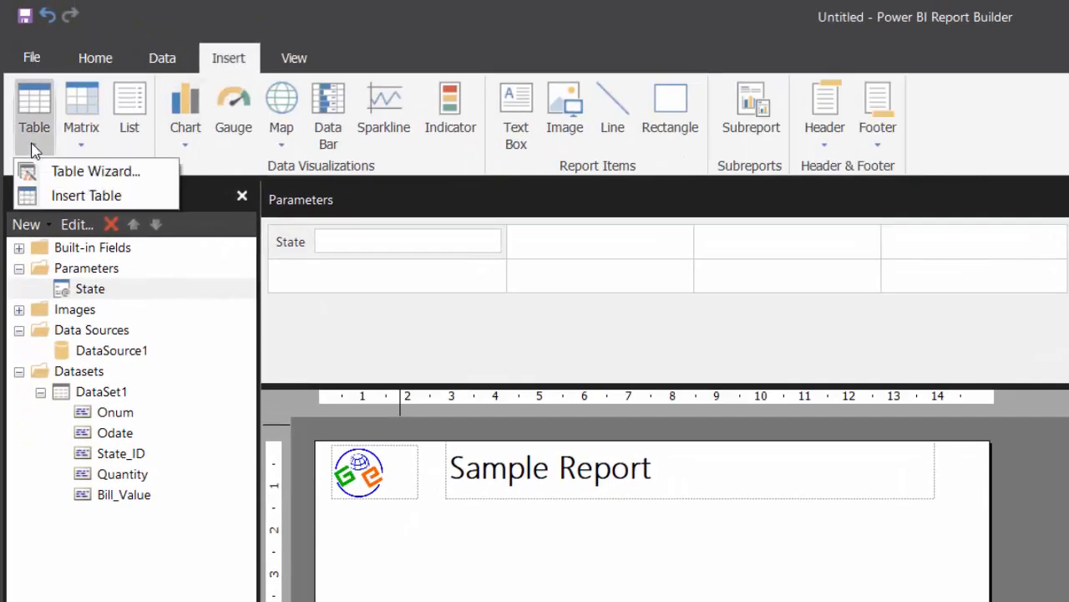
{"action": "left_click", "coordinate": [69, 198]}
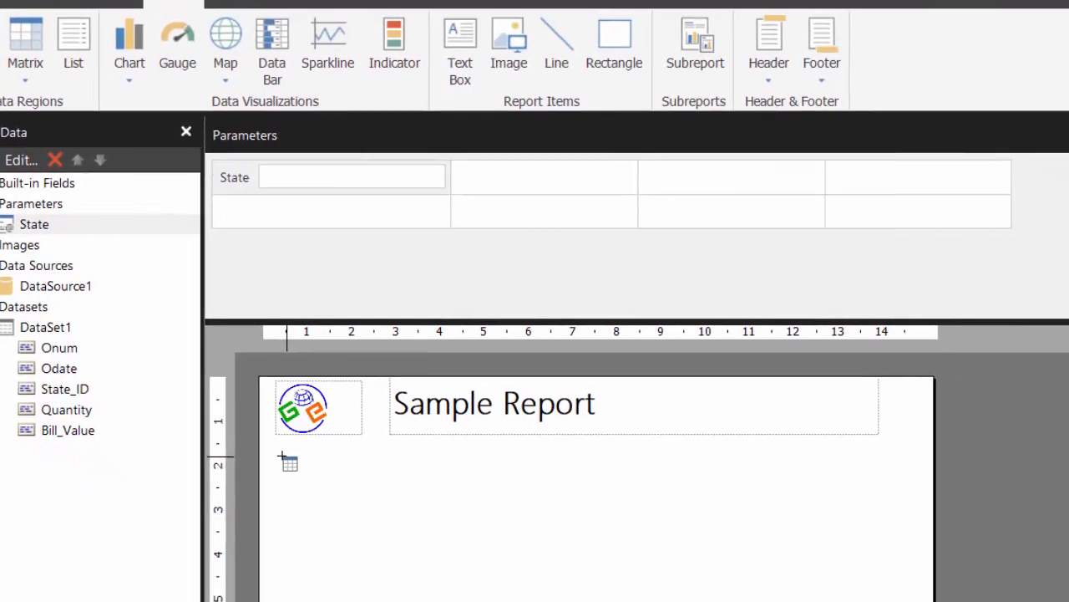
{"action": "left_click_drag", "start_coordinate": [282, 453], "coordinate": [476, 513]}
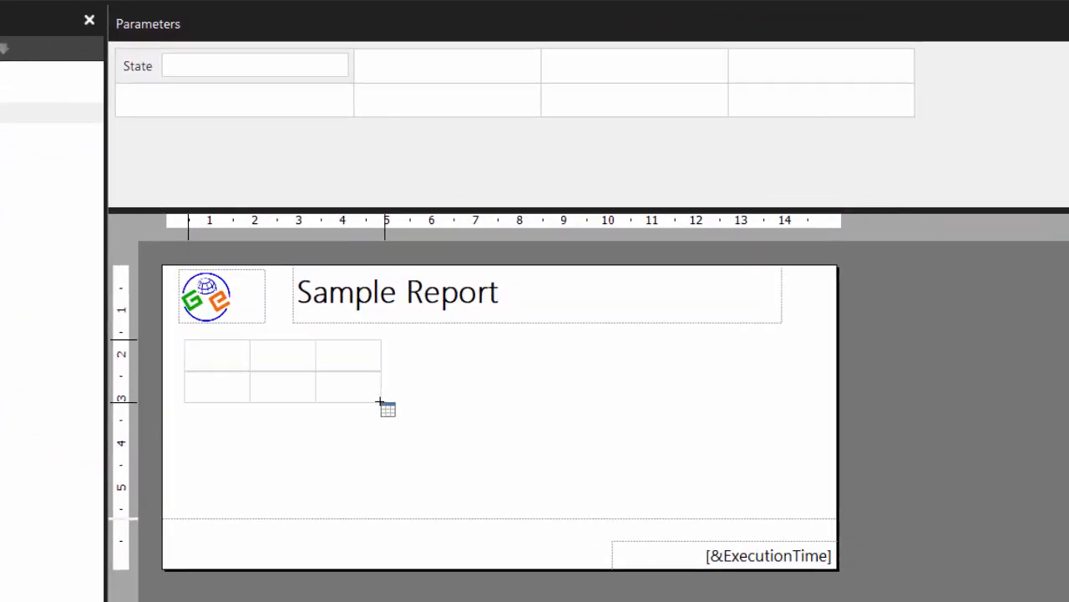
{"action": "left_click_drag", "start_coordinate": [380, 402], "coordinate": [448, 416]}
Step: Add two columns to the table, one to the right of the second column and one to the right of the third
{"action": "right_click", "coordinate": [309, 371]}
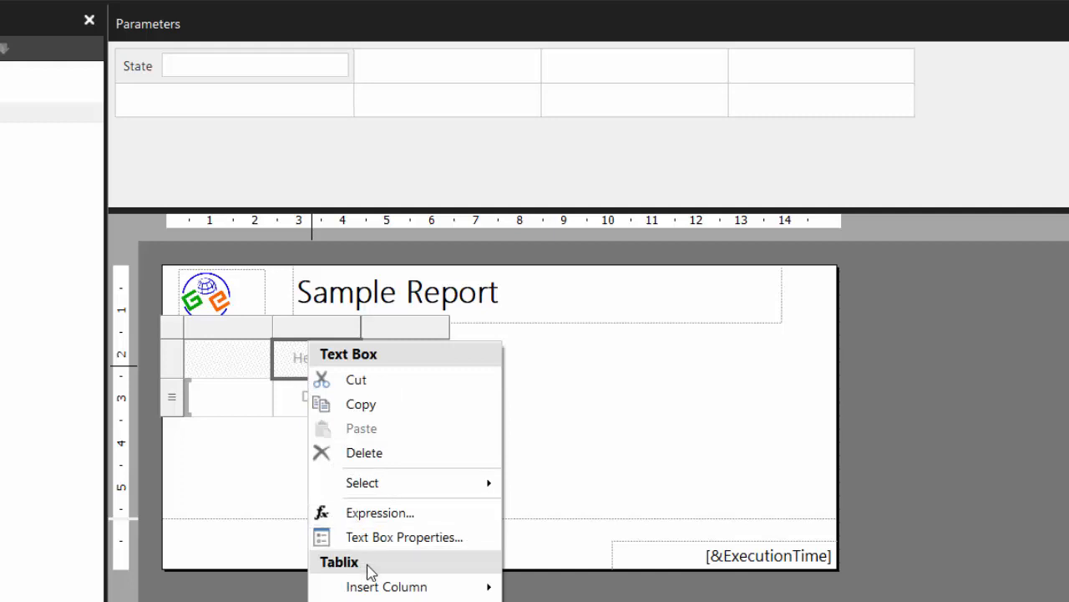
{"action": "mouse_move", "coordinate": [375, 577]}
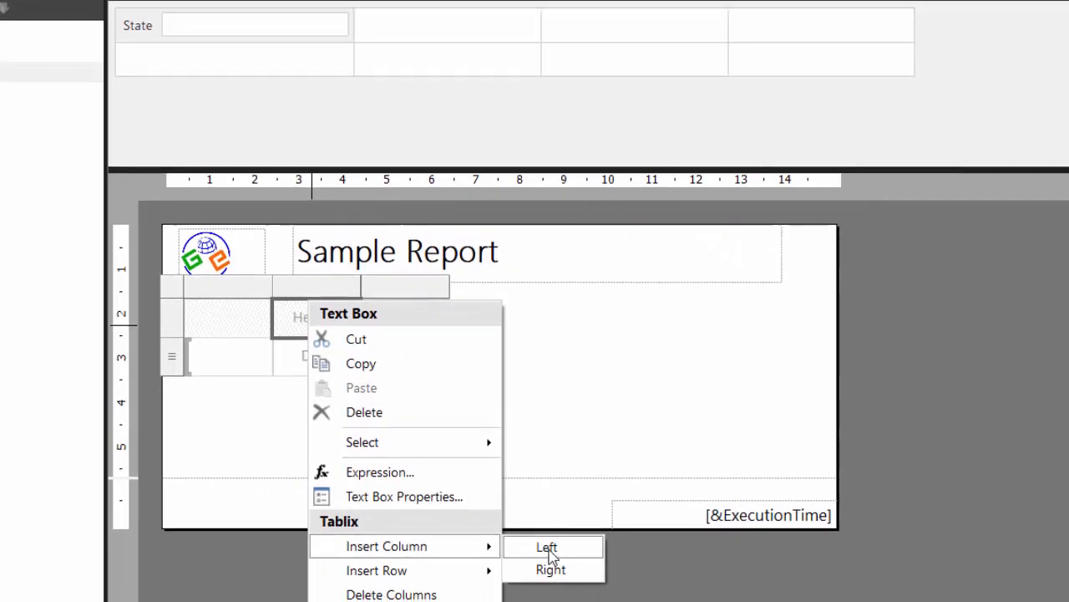
{"action": "left_click", "coordinate": [562, 579]}
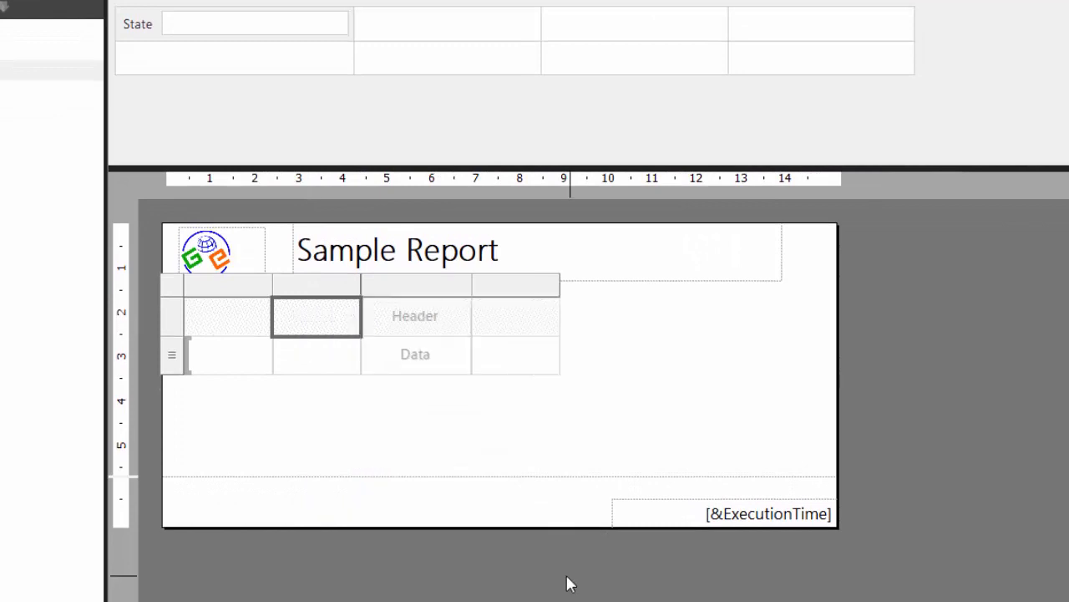
{"action": "left_click", "coordinate": [423, 328]}
{"action": "right_click", "coordinate": [424, 327]}
{"action": "mouse_move", "coordinate": [468, 552]}
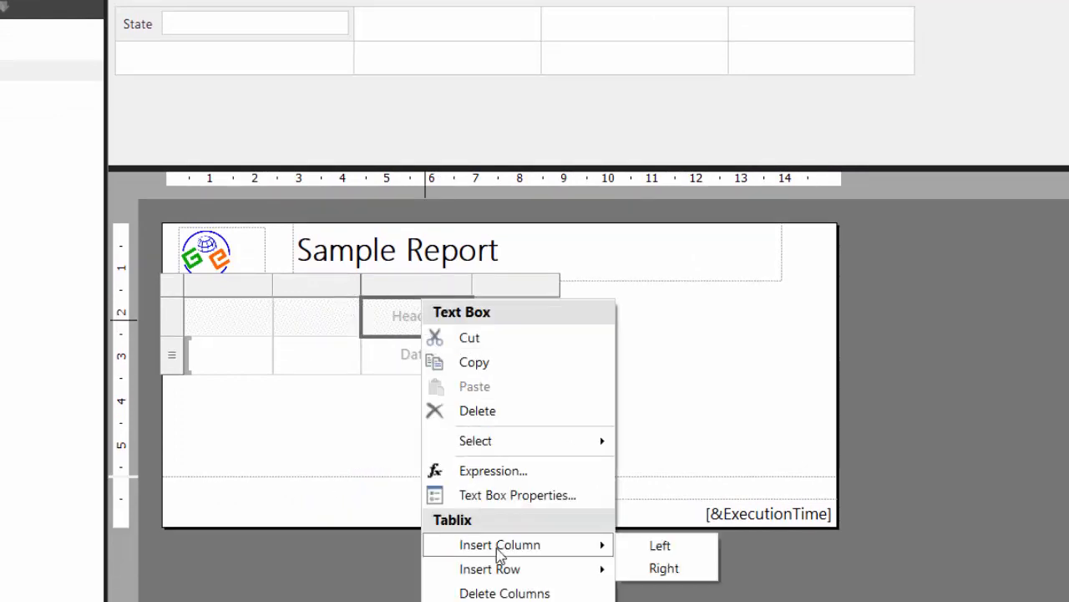
{"action": "left_click", "coordinate": [662, 568]}
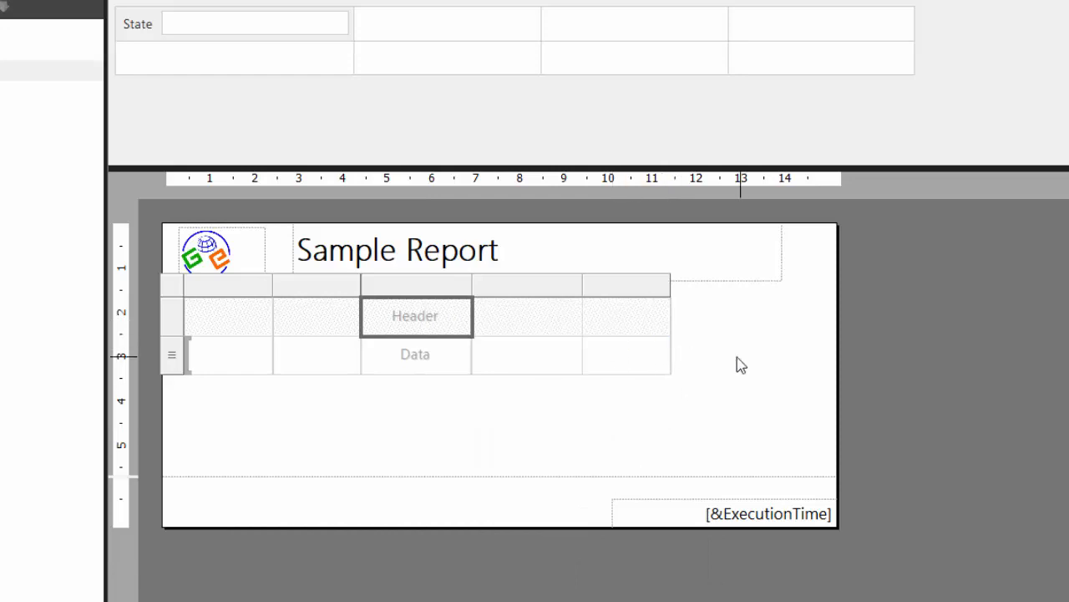
Step: Assign the fields State_ID, Onum, Odate, Quantity and Bill_Value to the table's five data cells in that order
{"action": "mouse_move", "coordinate": [251, 349]}
{"action": "left_click", "coordinate": [262, 346]}
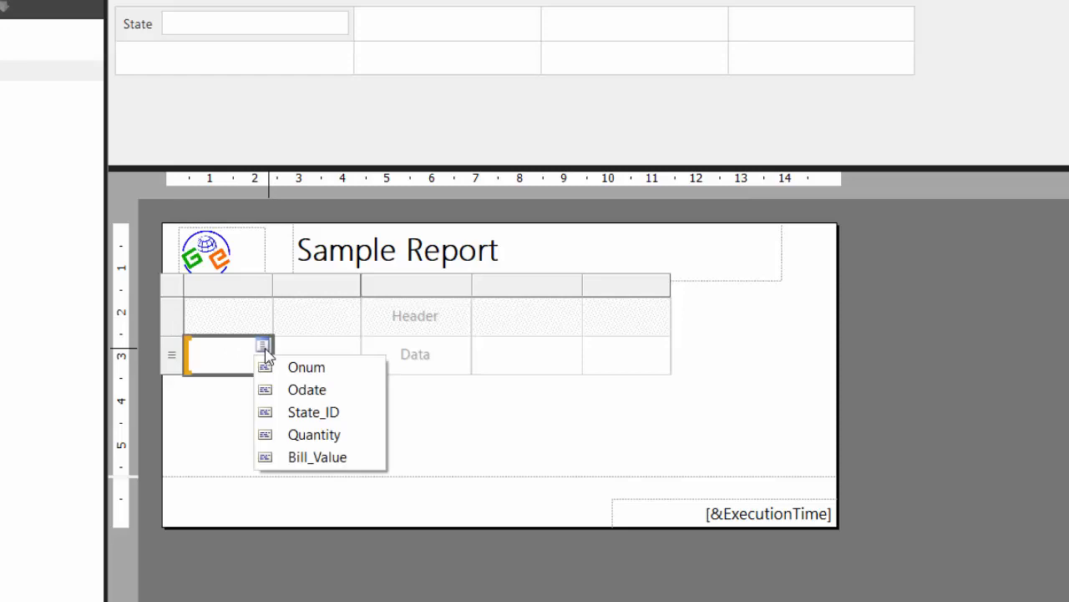
{"action": "left_click", "coordinate": [302, 414]}
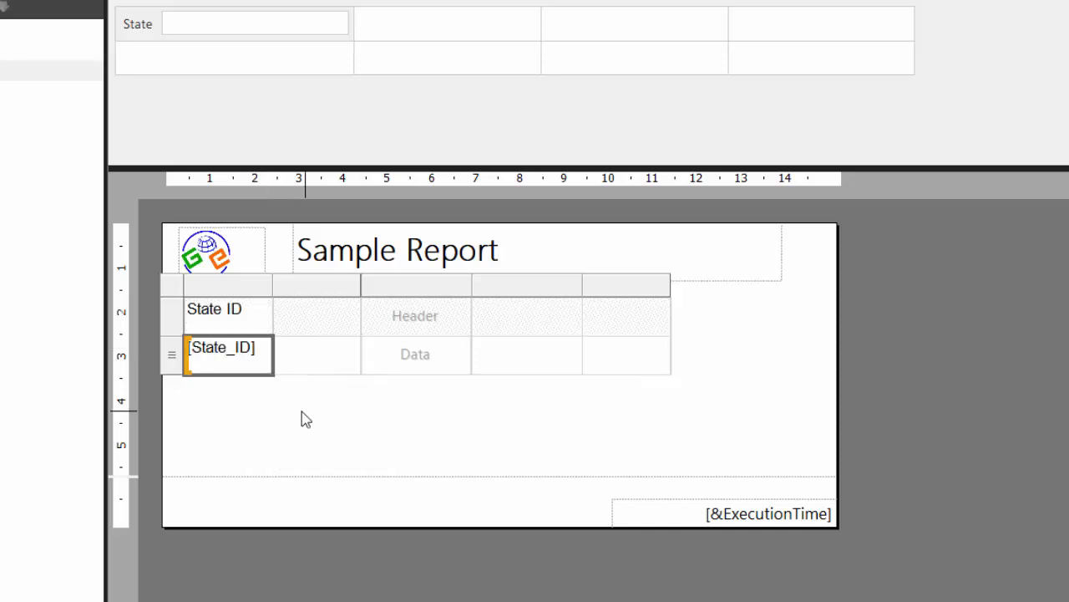
{"action": "left_click", "coordinate": [350, 348]}
{"action": "left_click", "coordinate": [388, 368]}
{"action": "mouse_move", "coordinate": [380, 375]}
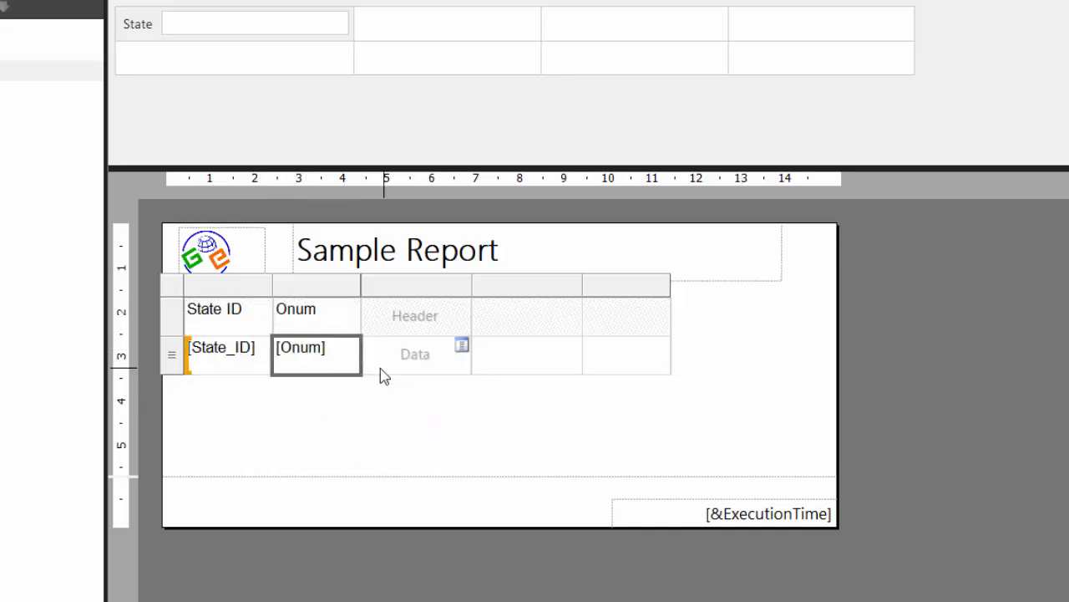
{"action": "left_click", "coordinate": [458, 350]}
{"action": "left_click", "coordinate": [493, 391]}
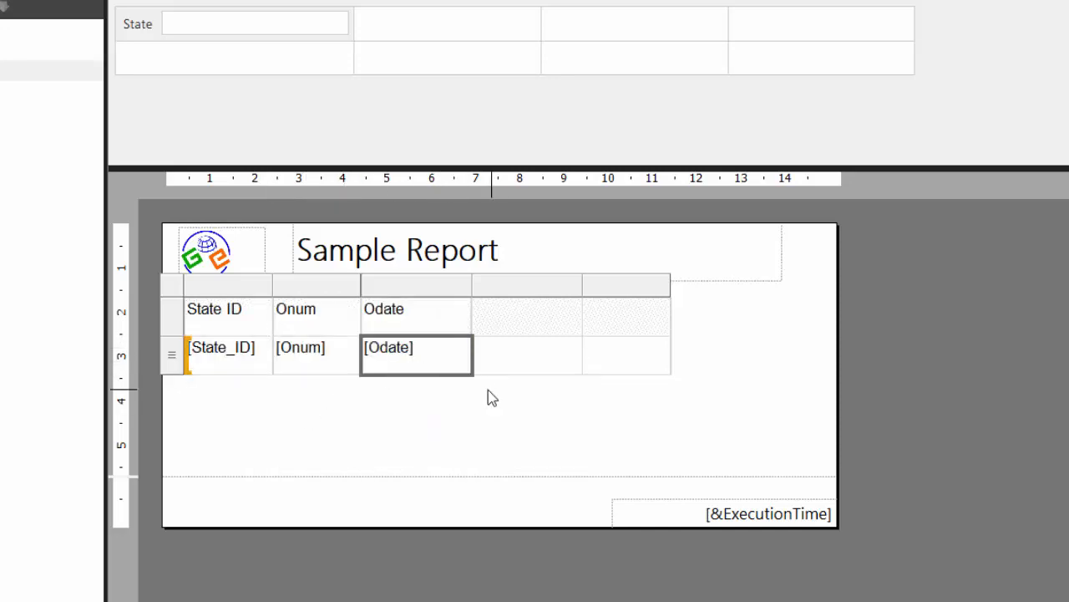
{"action": "left_click", "coordinate": [572, 348]}
{"action": "left_click", "coordinate": [622, 435]}
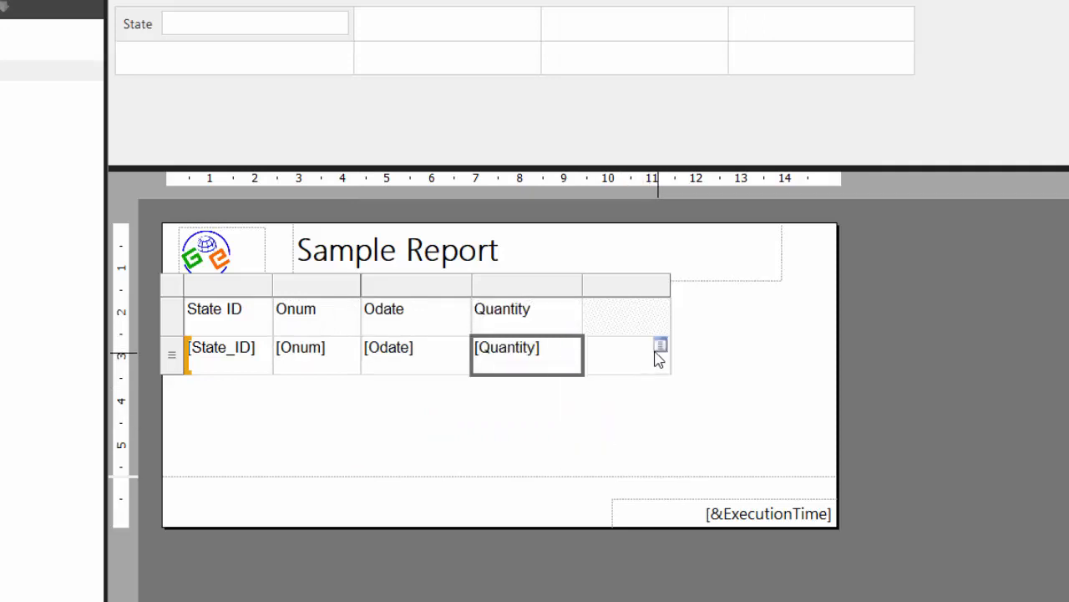
{"action": "left_click", "coordinate": [660, 349]}
{"action": "left_click", "coordinate": [709, 457]}
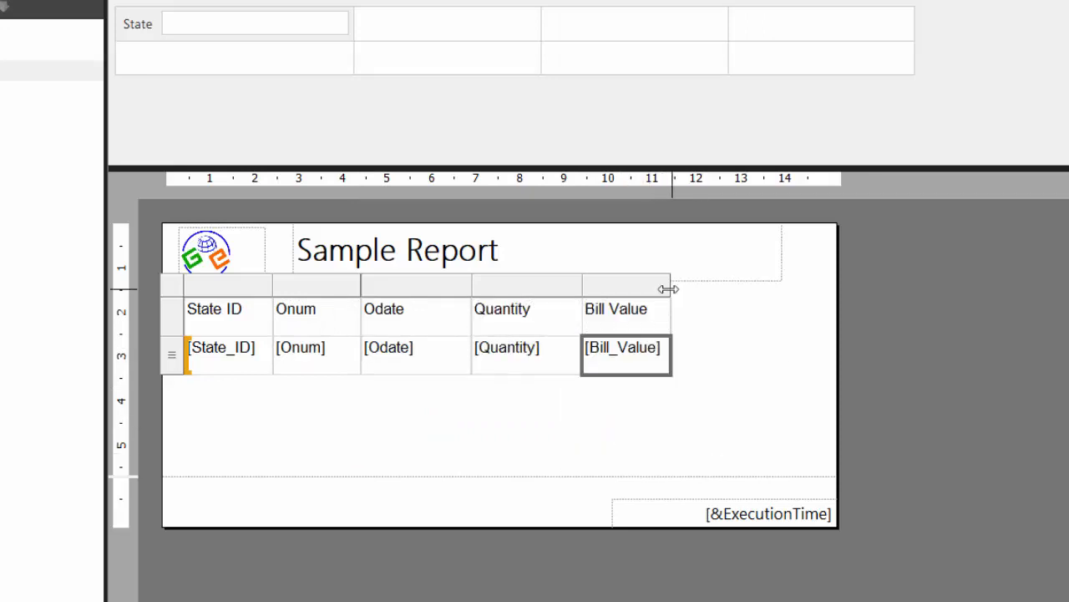
Step: Widen the Odate column to about 5 cm and preview the report pages for the state KERALA
{"action": "left_click_drag", "start_coordinate": [474, 284], "coordinate": [577, 297]}
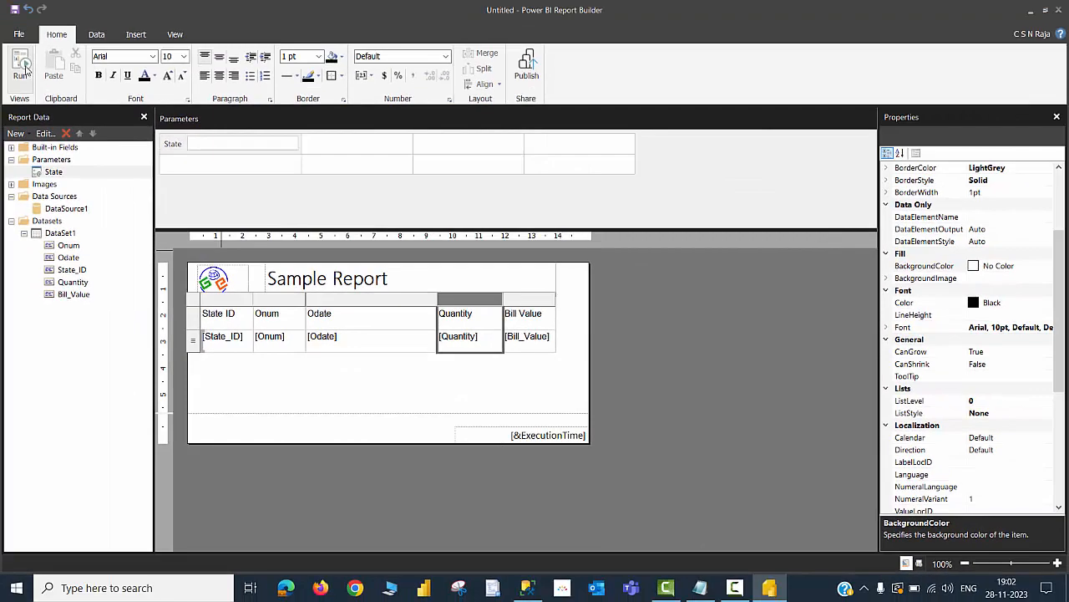
{"action": "left_click", "coordinate": [23, 67]}
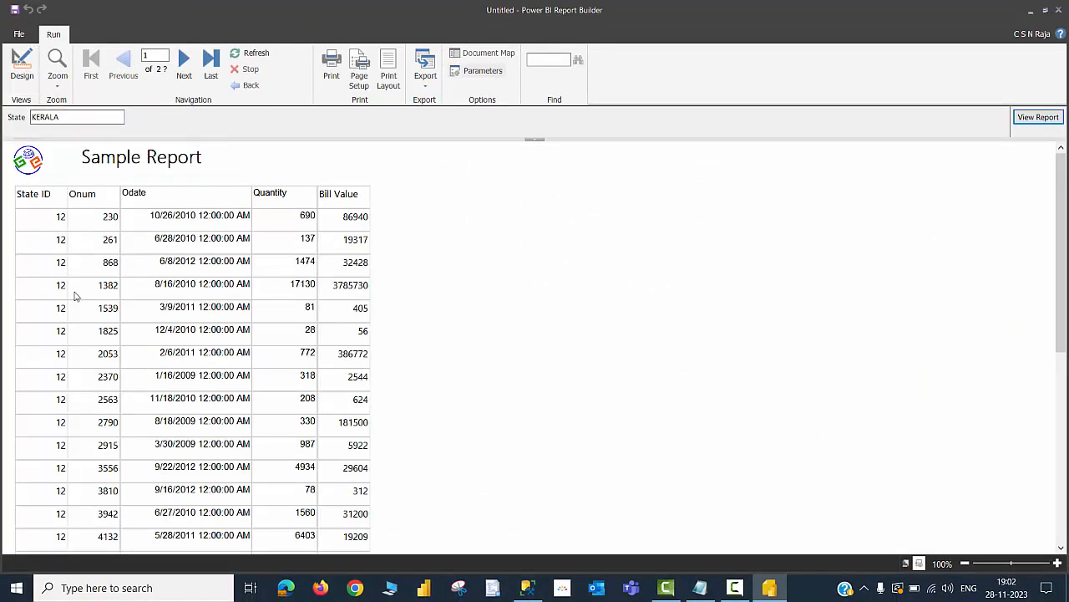
{"action": "scroll", "coordinate": [256, 284], "scroll_direction": "down", "scroll_amount": 15}
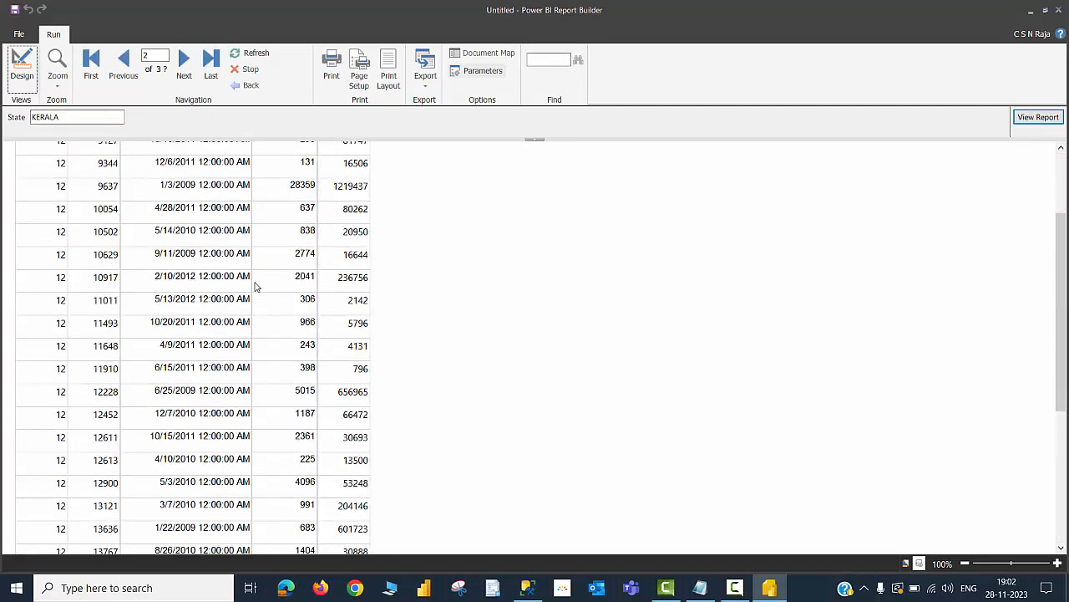
{"action": "scroll", "coordinate": [256, 289], "scroll_direction": "up", "scroll_amount": 15}
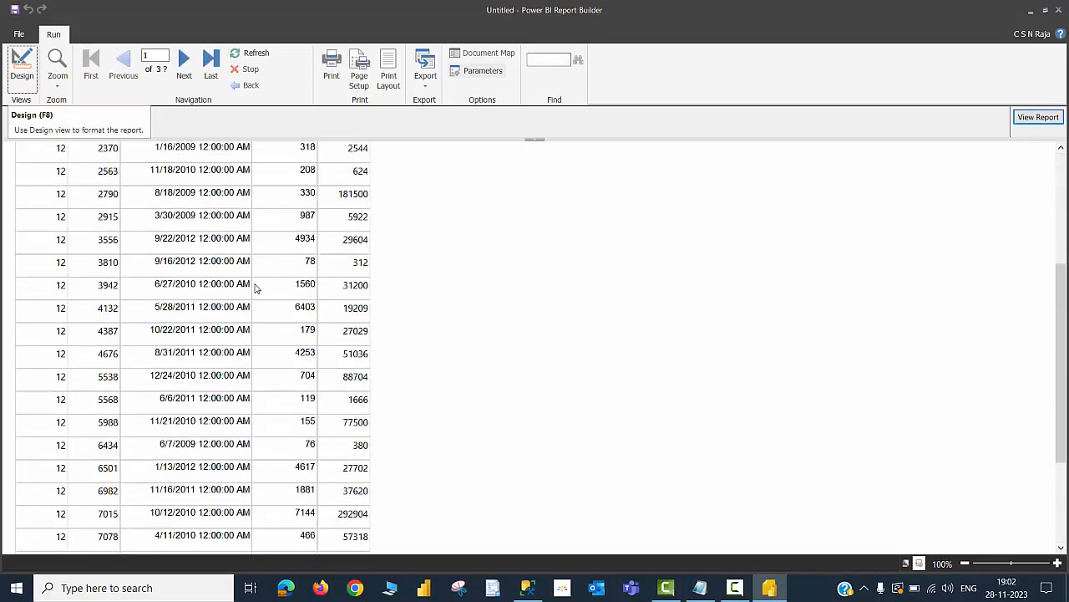
{"action": "scroll", "coordinate": [258, 288], "scroll_direction": "up", "scroll_amount": 2}
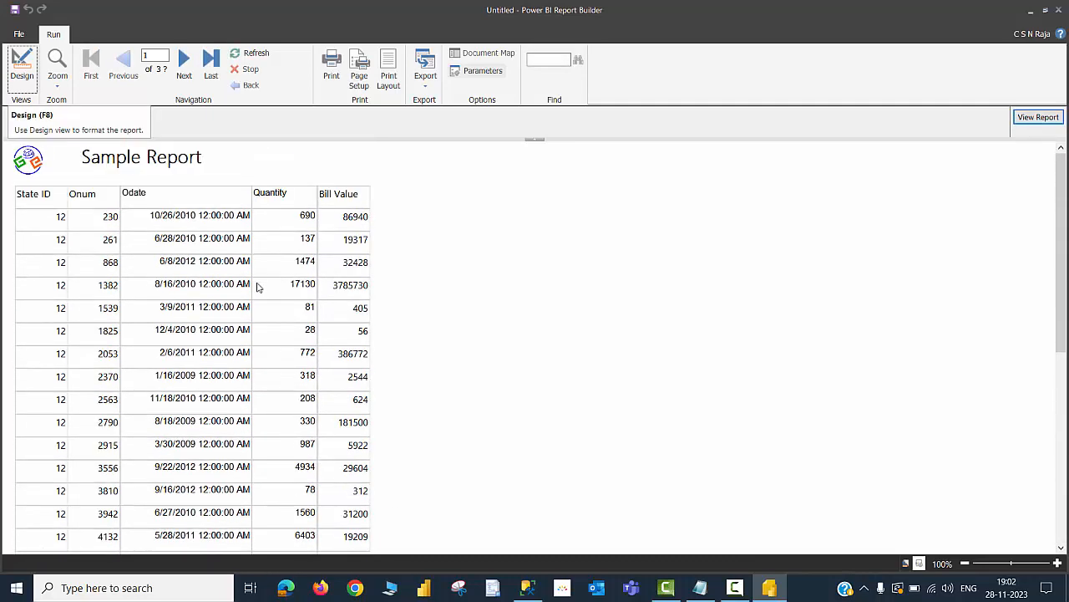
{"action": "left_click", "coordinate": [21, 66]}
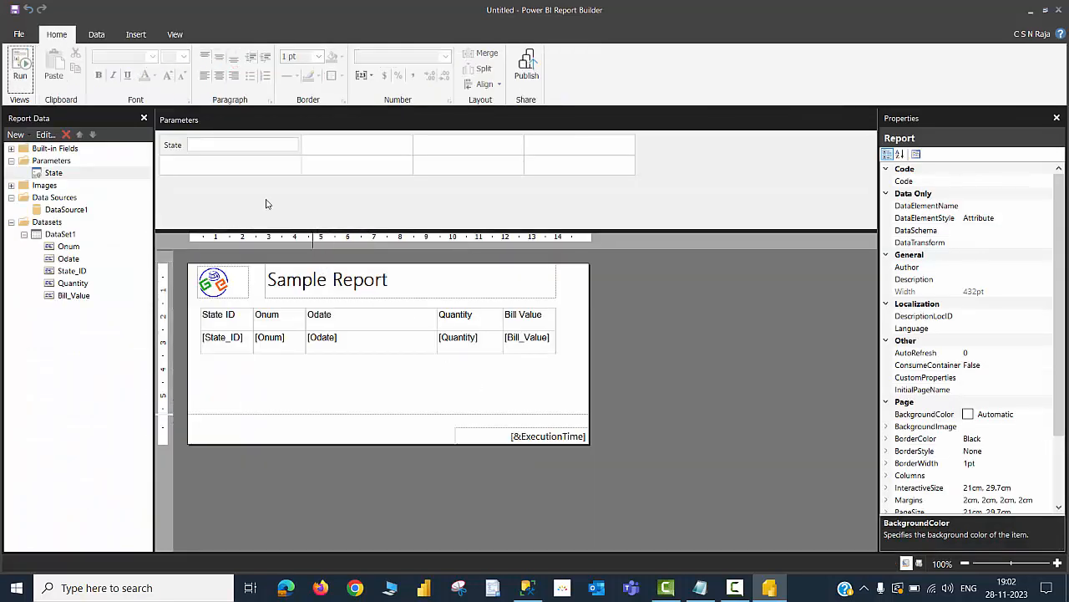
Step: Show the row and column grouping of the table and turn on its advanced mode to include static members
{"action": "left_click", "coordinate": [175, 34]}
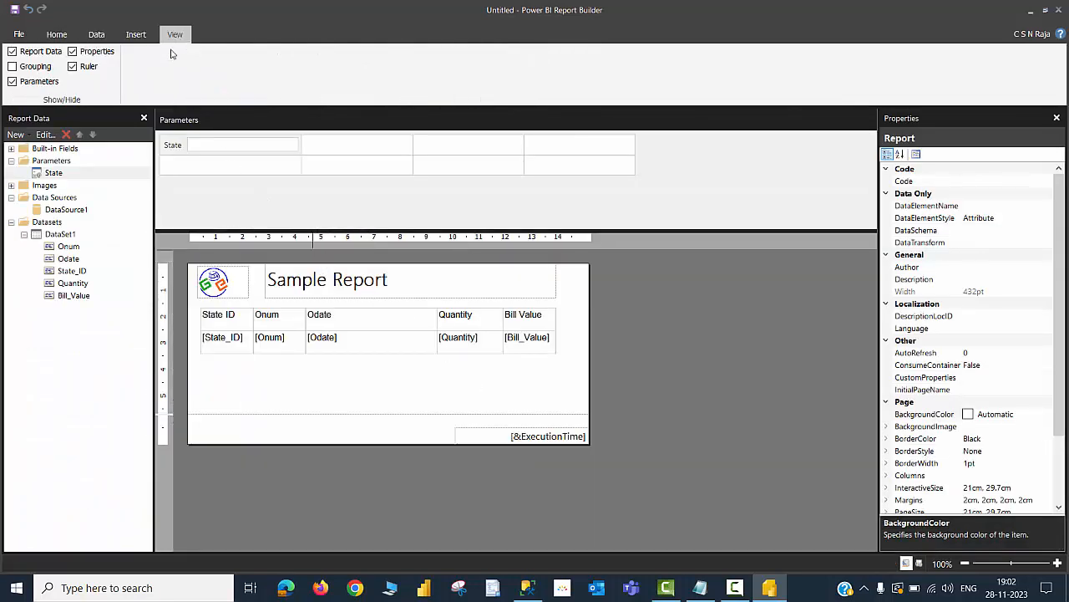
{"action": "left_click", "coordinate": [12, 67]}
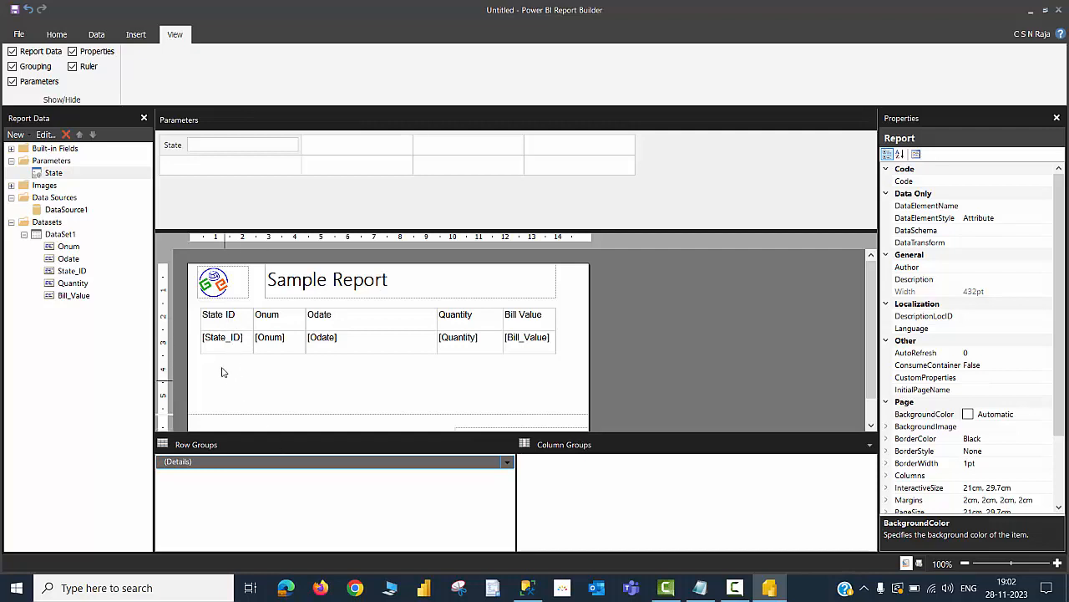
{"action": "left_click", "coordinate": [222, 341]}
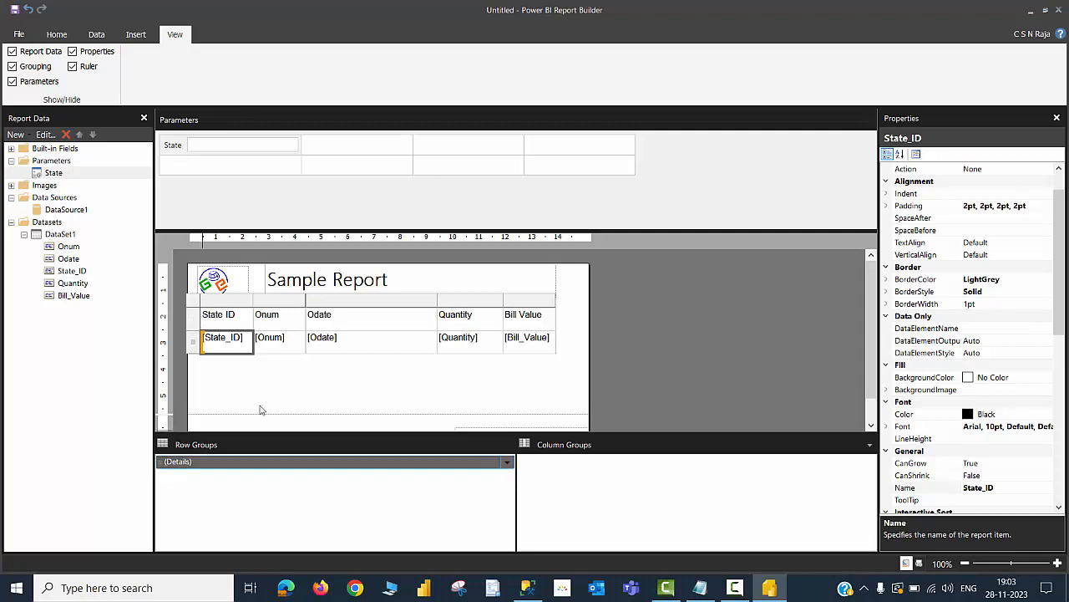
{"action": "left_click", "coordinate": [224, 320]}
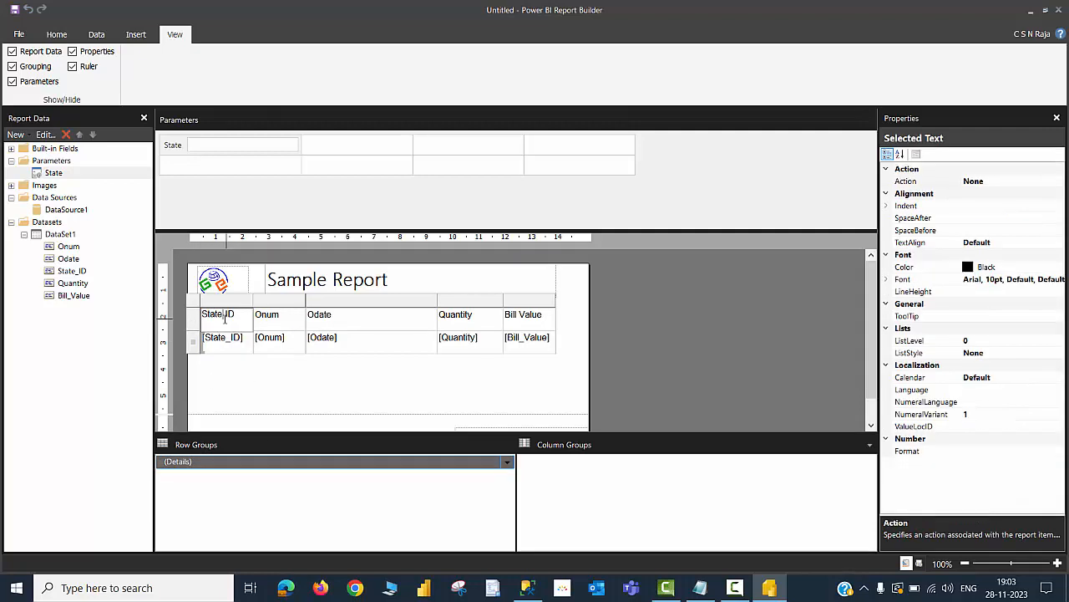
{"action": "left_click", "coordinate": [279, 317]}
{"action": "left_click", "coordinate": [326, 318]}
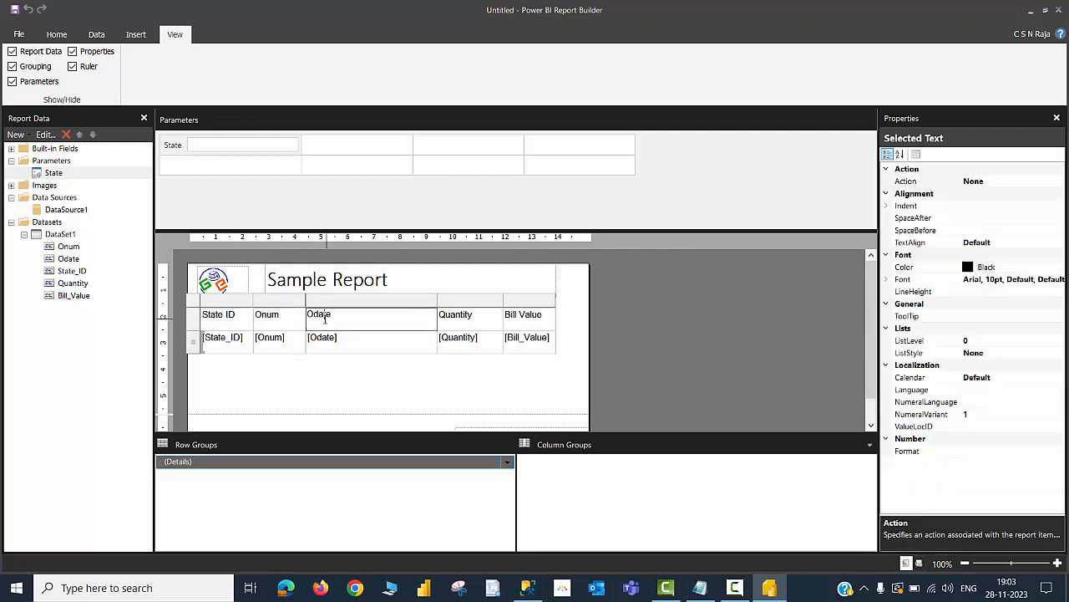
{"action": "left_click", "coordinate": [870, 447]}
{"action": "left_click", "coordinate": [893, 459]}
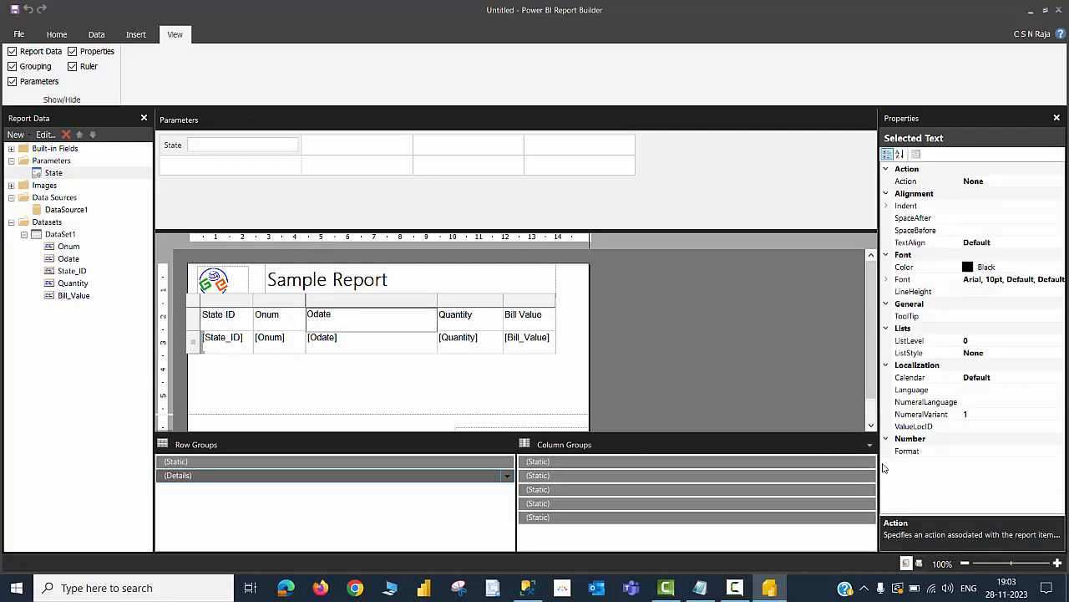
Step: Examine which table column each static column group member corresponds to, and its properties
{"action": "left_click", "coordinate": [269, 316]}
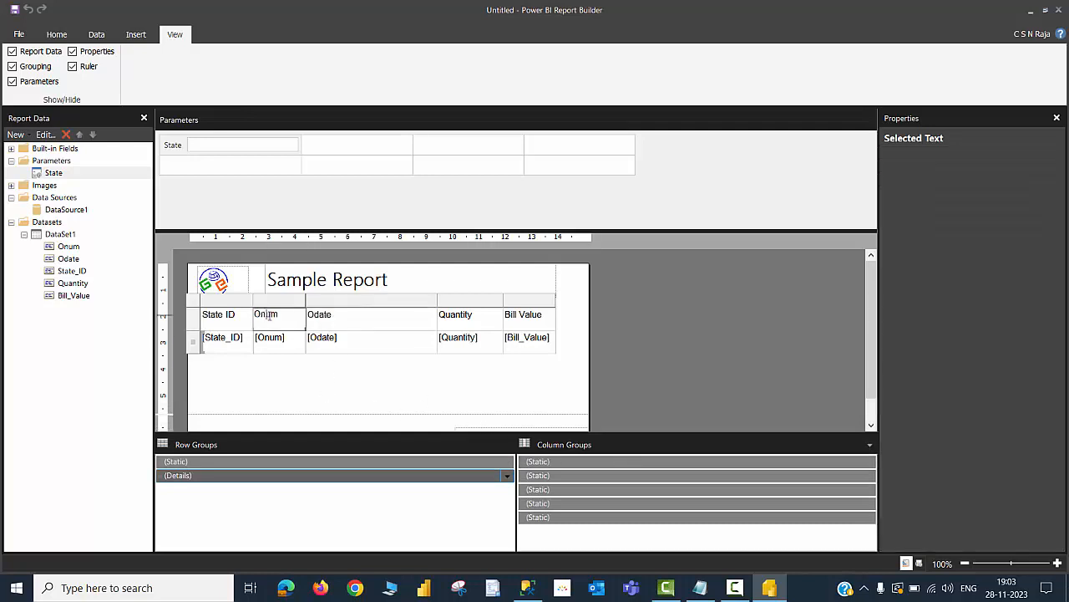
{"action": "left_click", "coordinate": [568, 492]}
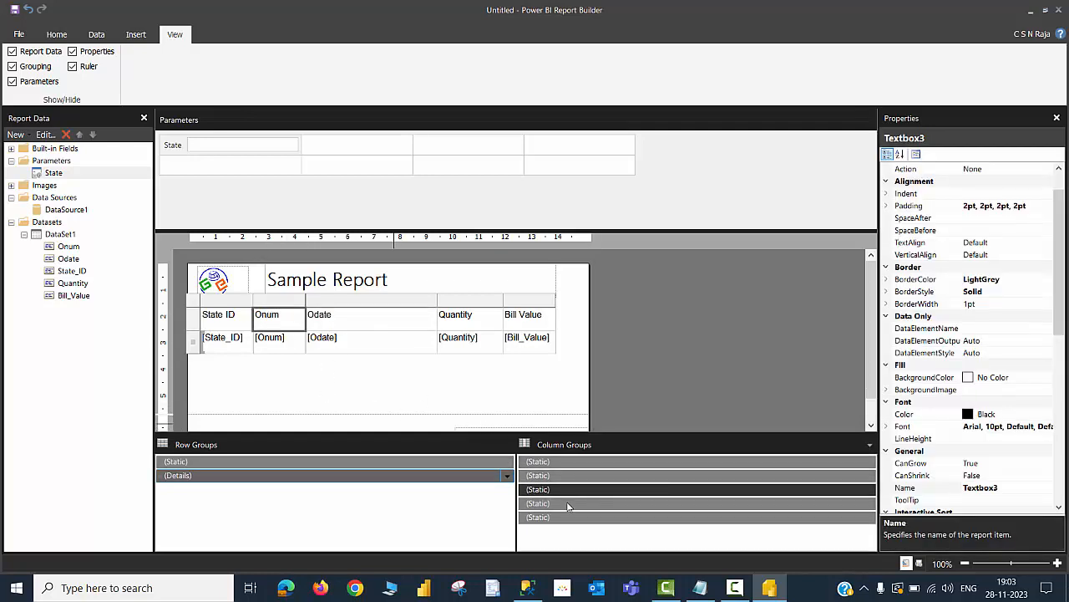
{"action": "left_click", "coordinate": [569, 504]}
{"action": "left_click", "coordinate": [571, 505]}
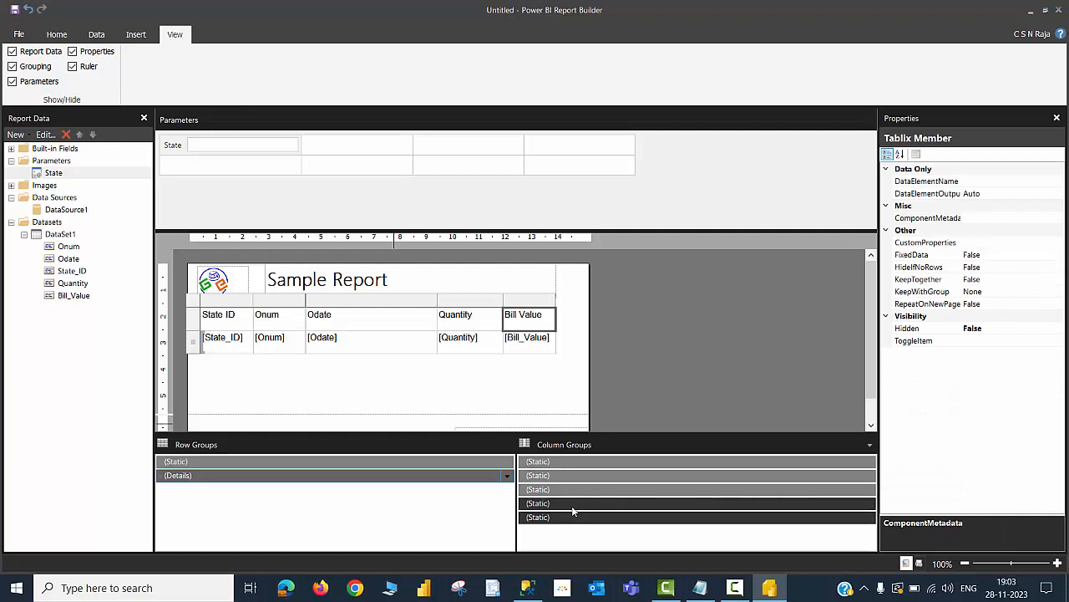
{"action": "left_click", "coordinate": [569, 489]}
{"action": "left_click", "coordinate": [568, 476]}
{"action": "left_click", "coordinate": [567, 464]}
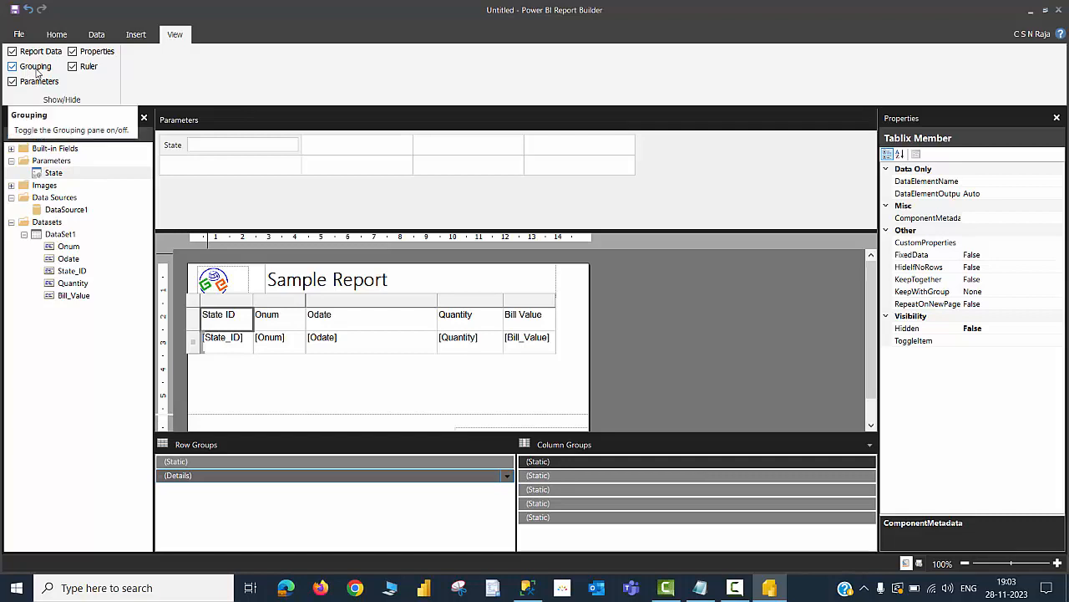
Step: Set RepeatOnNewPage to True for the static row group member that holds the table's header row
{"action": "left_click", "coordinate": [201, 464]}
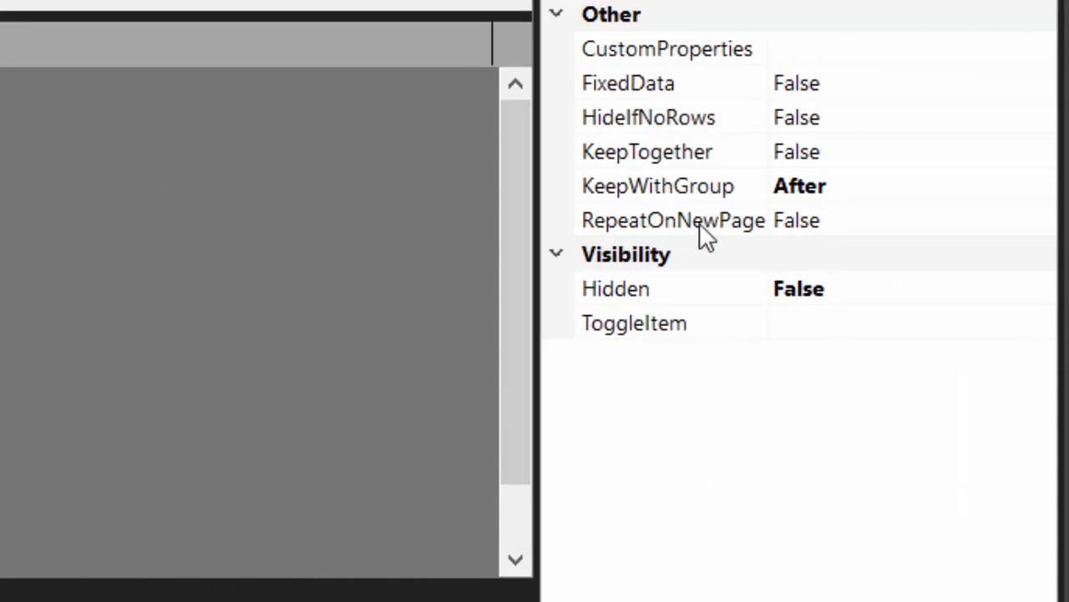
{"action": "left_click", "coordinate": [832, 219]}
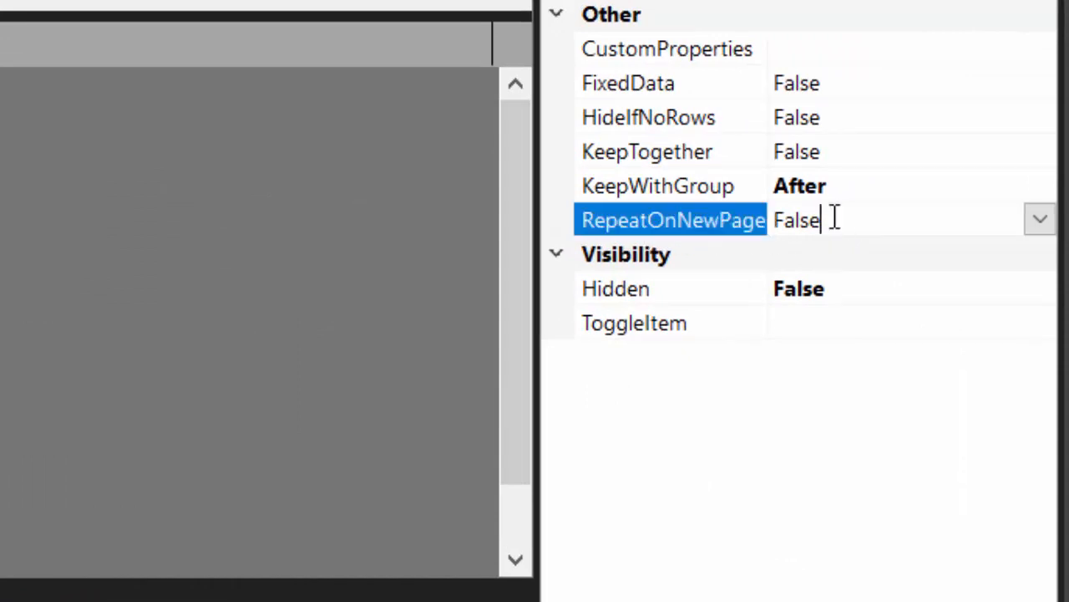
{"action": "left_click", "coordinate": [1029, 221]}
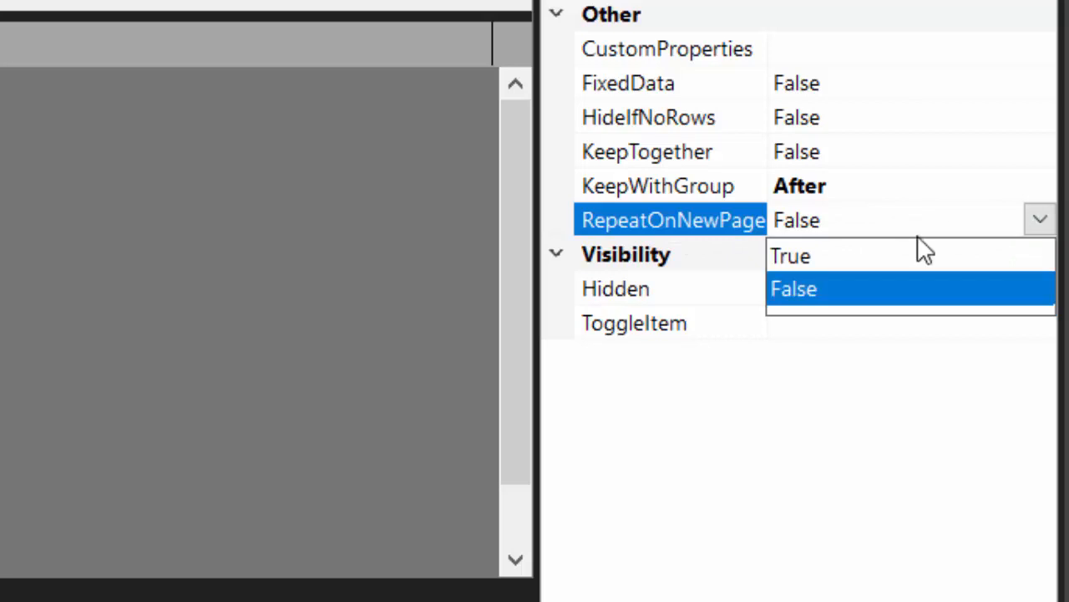
{"action": "left_click", "coordinate": [812, 259]}
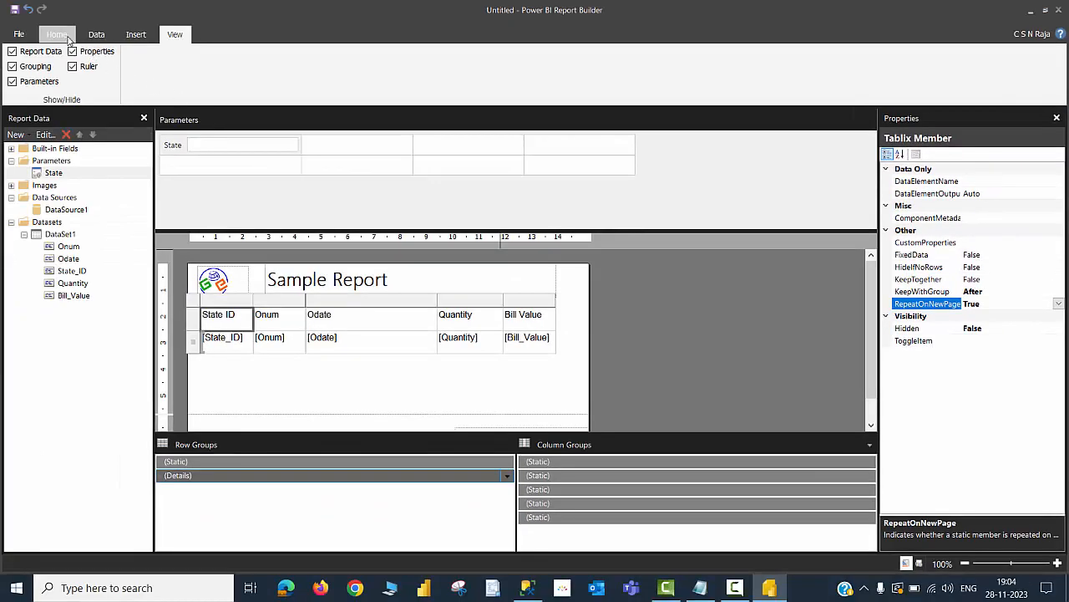
Step: Run the report for the state KERALA and check the column headers on pages 2 and 3
{"action": "left_click", "coordinate": [57, 35]}
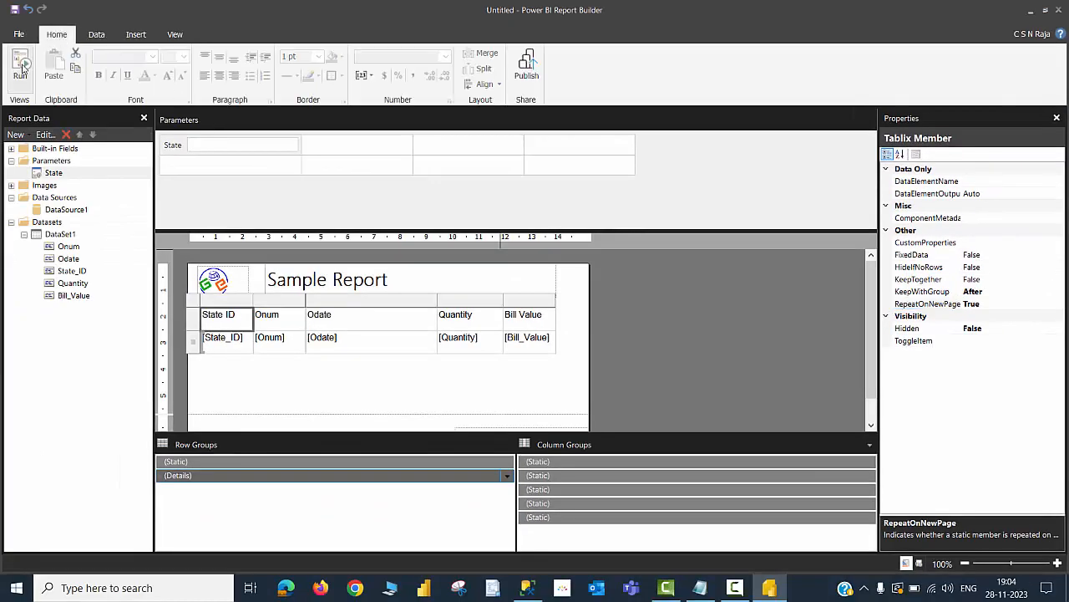
{"action": "left_click", "coordinate": [21, 67]}
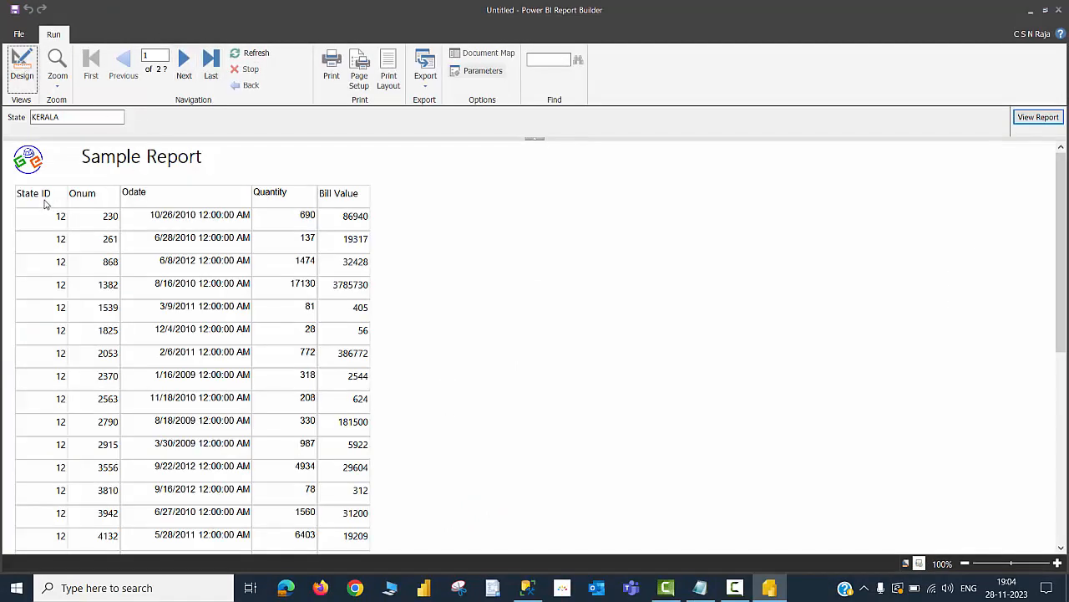
{"action": "left_click", "coordinate": [184, 63]}
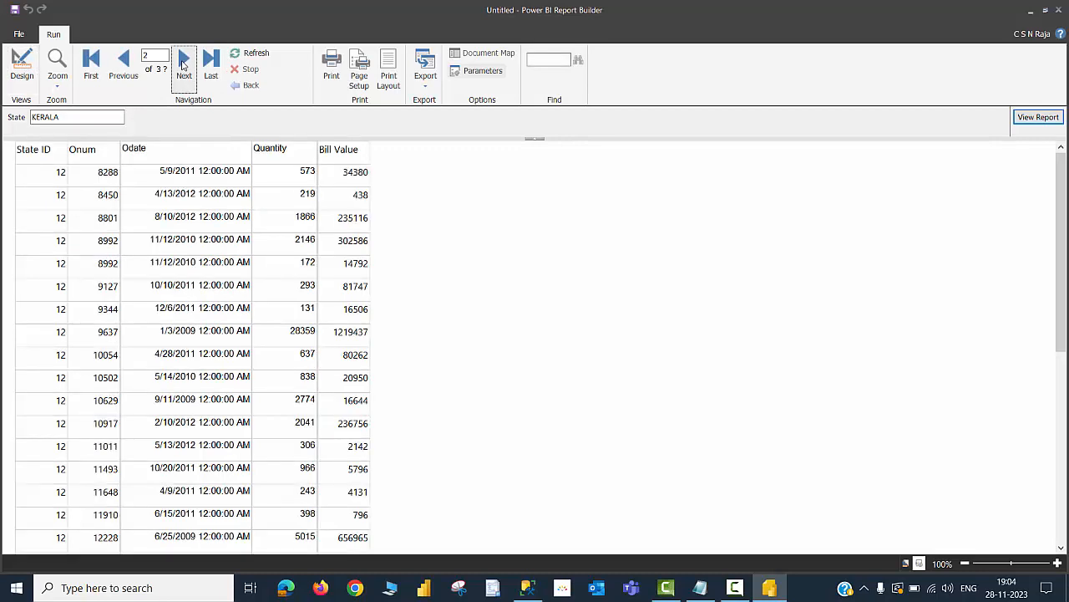
{"action": "left_click", "coordinate": [183, 65]}
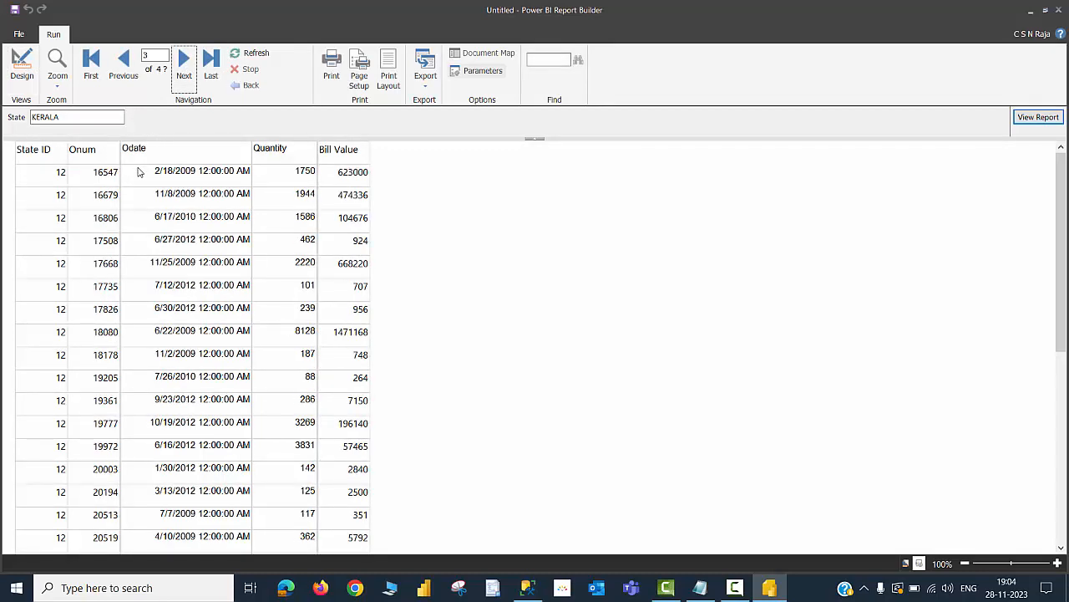
Step: Print all pages to the Adobe PDF printer, saving as PR SAMPLE BY CSN on the Desktop, and review the resulting document
{"action": "left_click", "coordinate": [332, 76]}
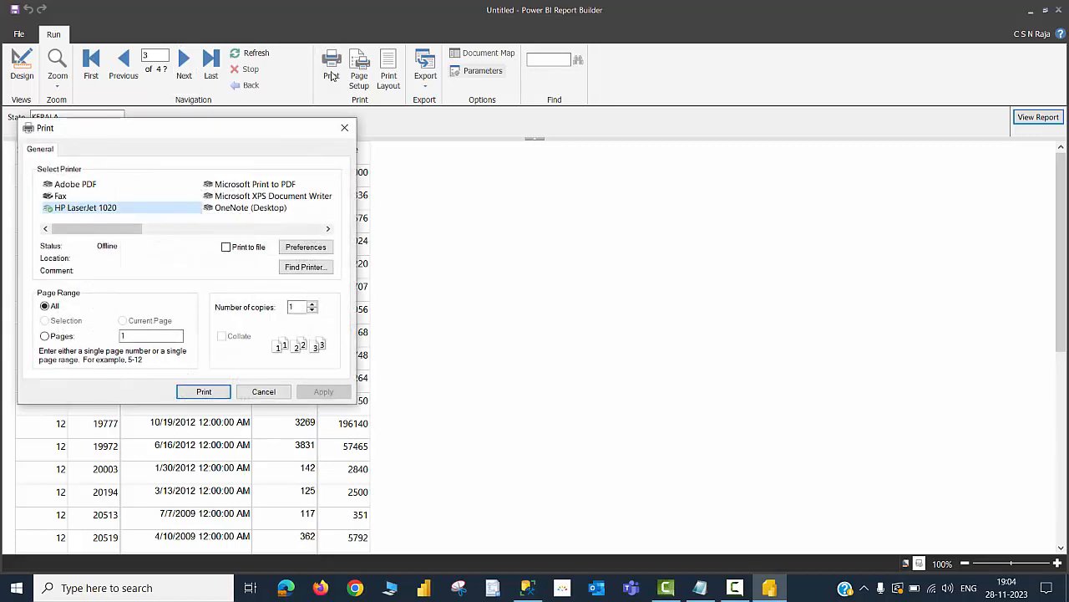
{"action": "left_click", "coordinate": [81, 185]}
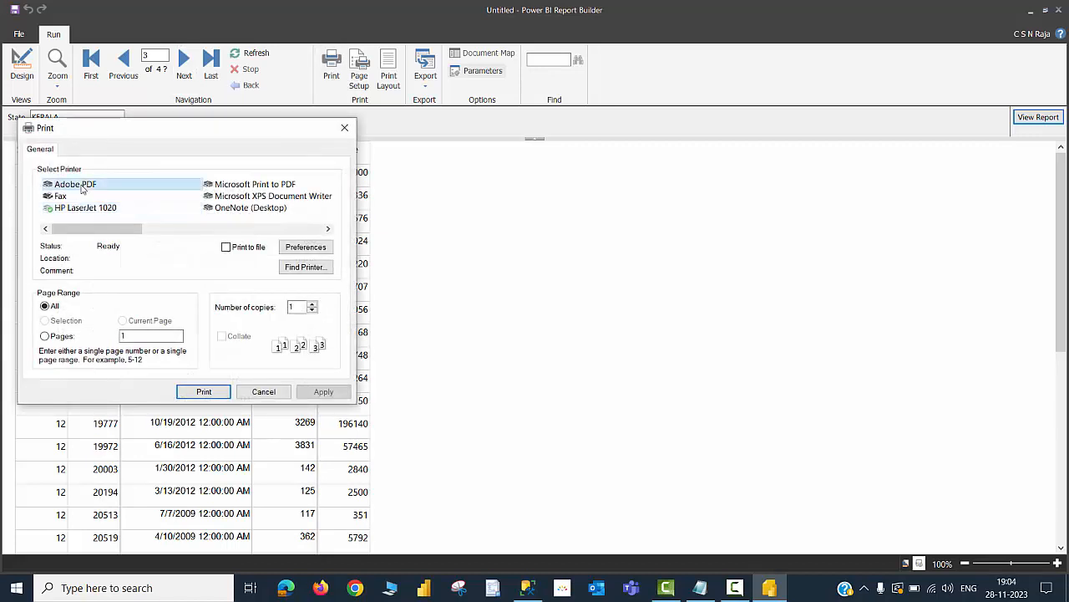
{"action": "left_click", "coordinate": [208, 392]}
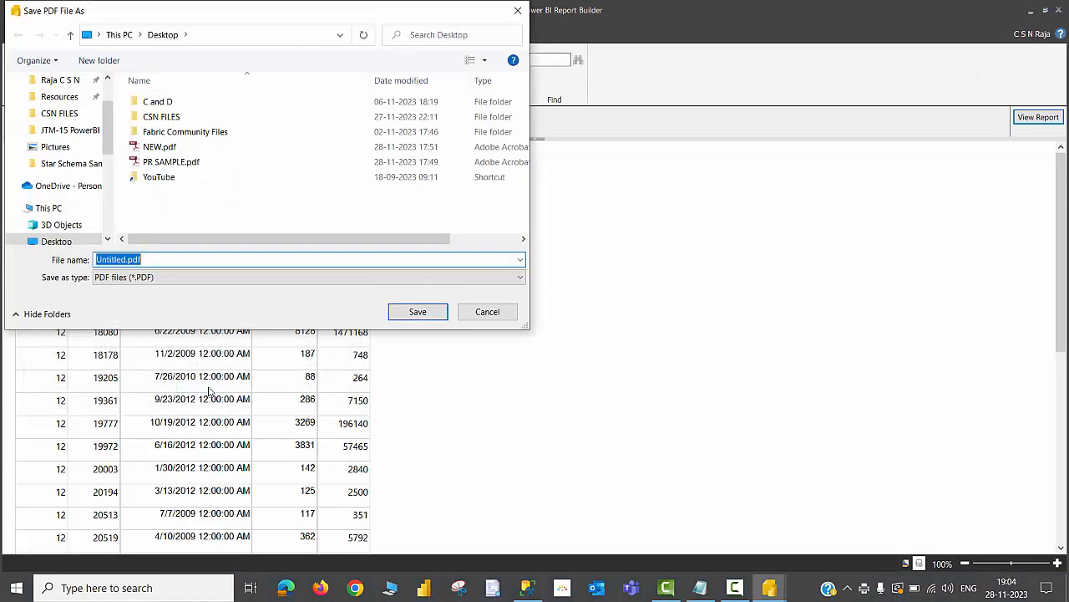
{"action": "type", "text": "PR"}
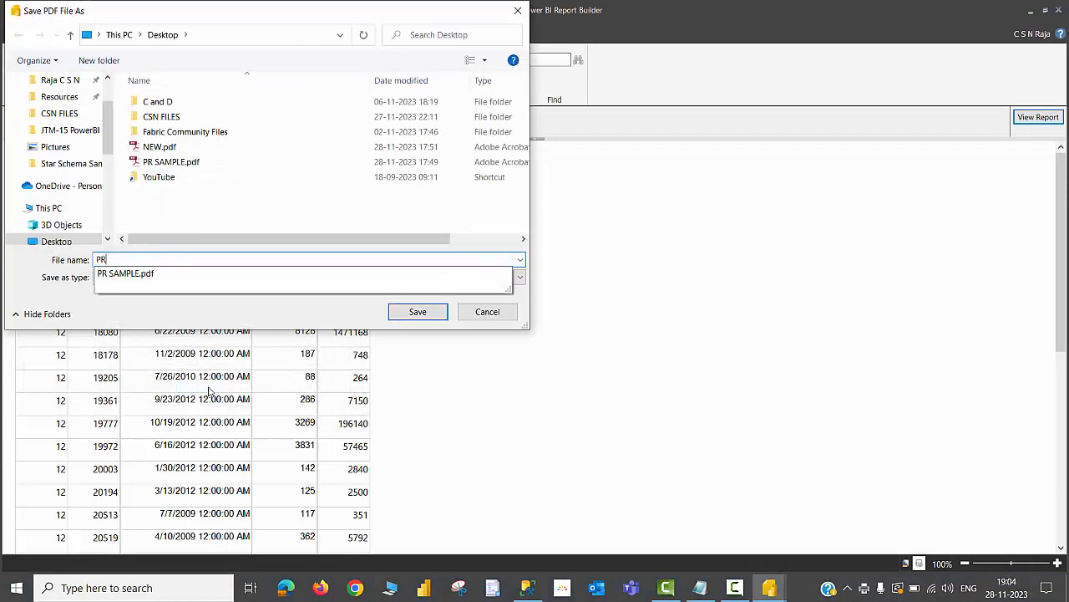
{"action": "type", "text": " SAMPLE BY CSN"}
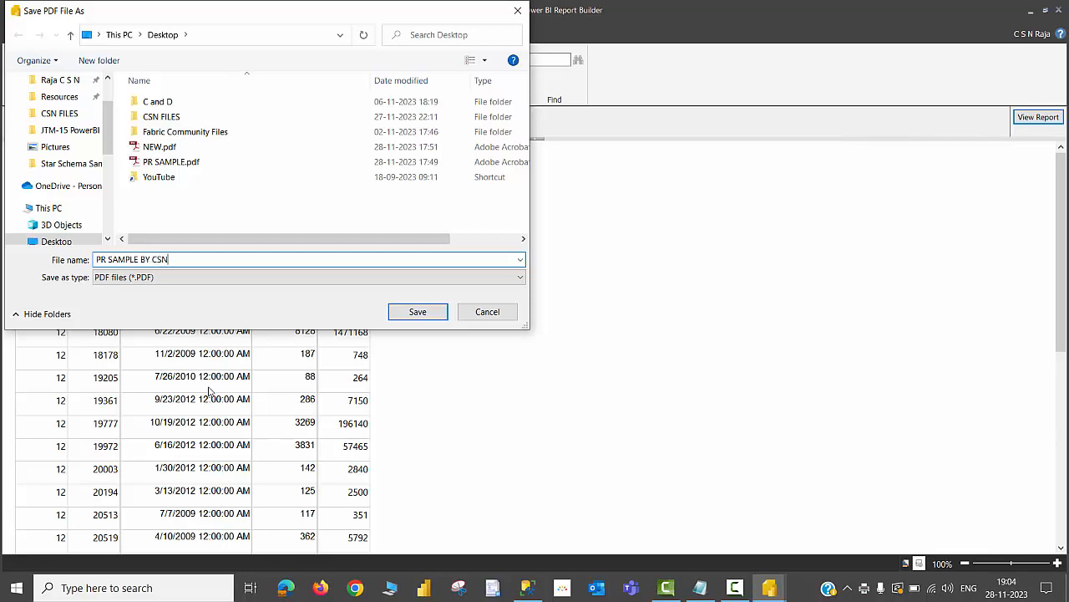
{"action": "key", "text": "Return"}
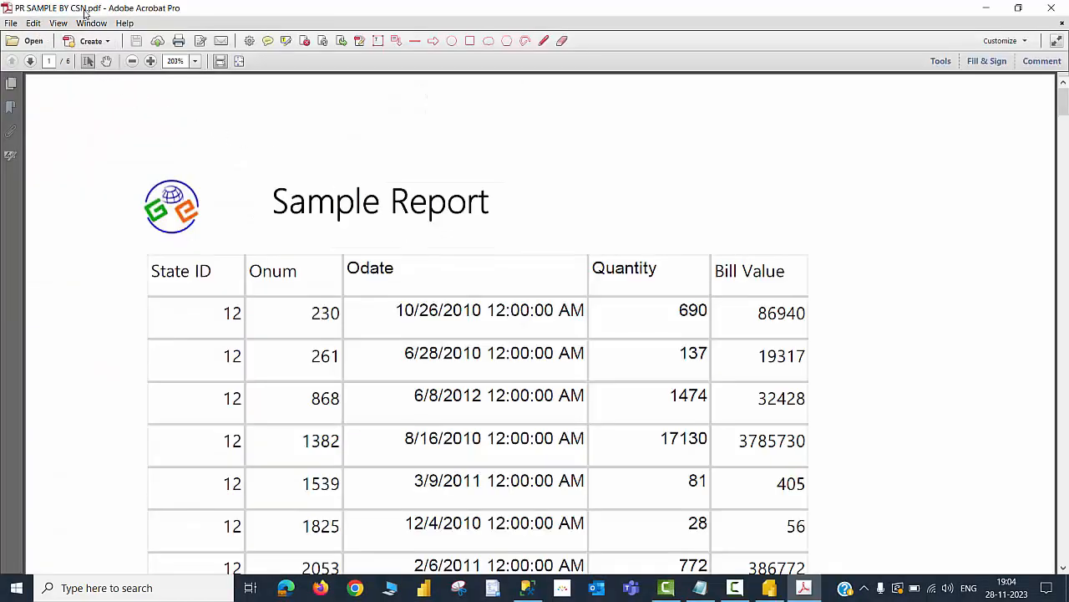
{"action": "scroll", "coordinate": [430, 213], "scroll_direction": "down", "scroll_amount": 15}
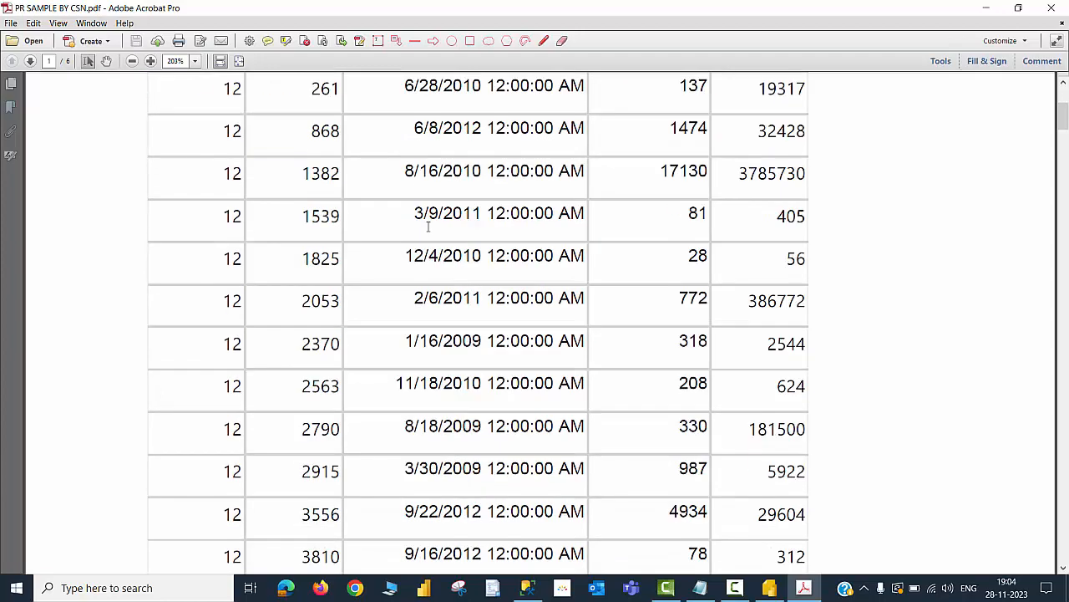
{"action": "scroll", "coordinate": [429, 253], "scroll_direction": "down", "scroll_amount": 5}
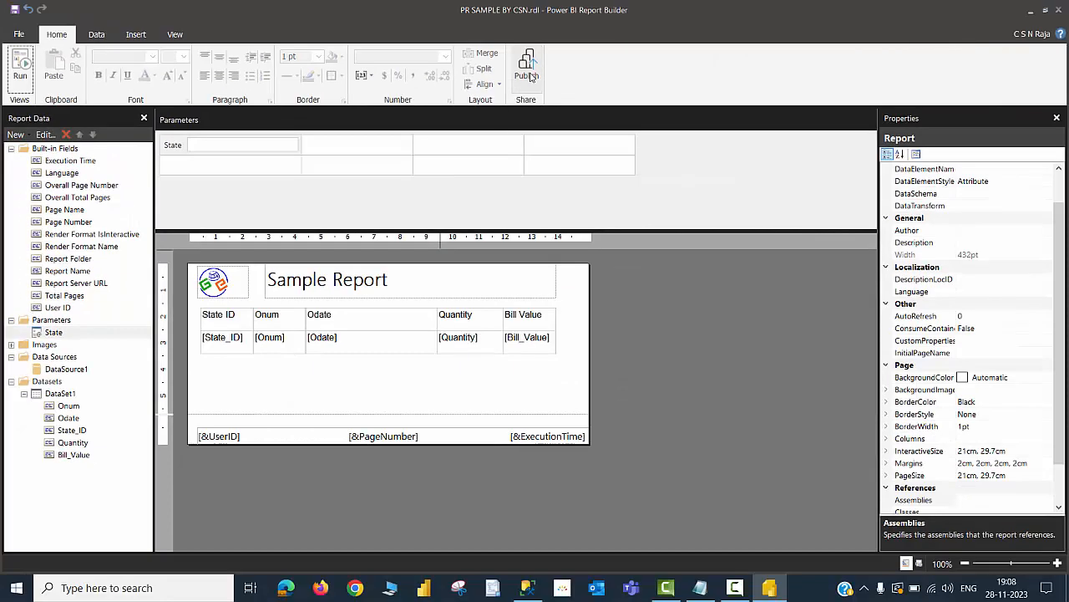
Step: Publish the report to the YouTube Samples workspace in Power BI Service with the file name PR SAMPLE BY CSN
{"action": "left_click", "coordinate": [527, 67]}
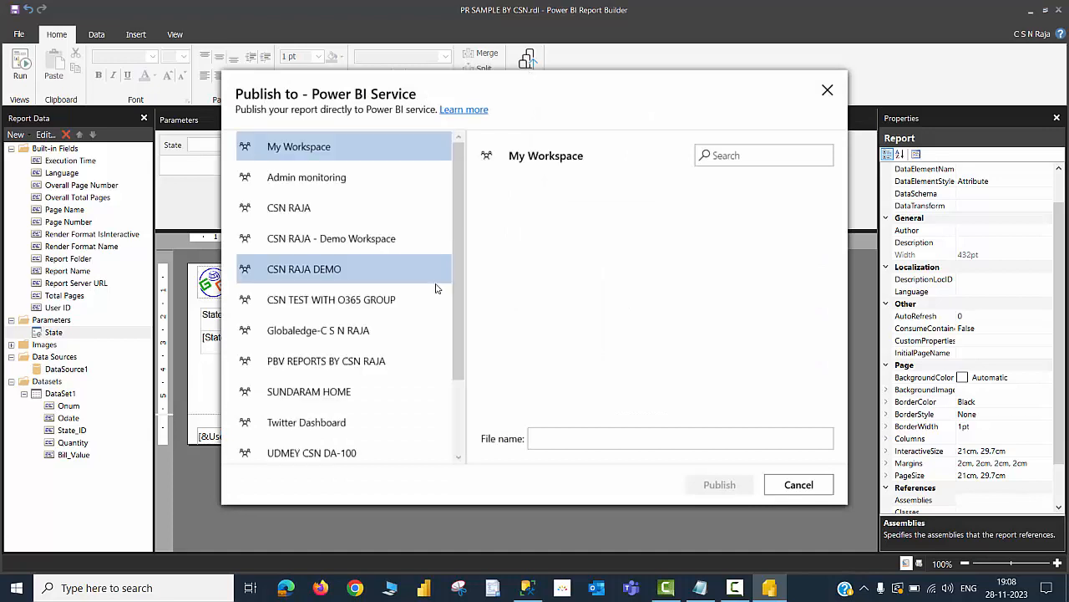
{"action": "scroll", "coordinate": [401, 392], "scroll_direction": "down", "scroll_amount": 2}
{"action": "left_click", "coordinate": [355, 426]}
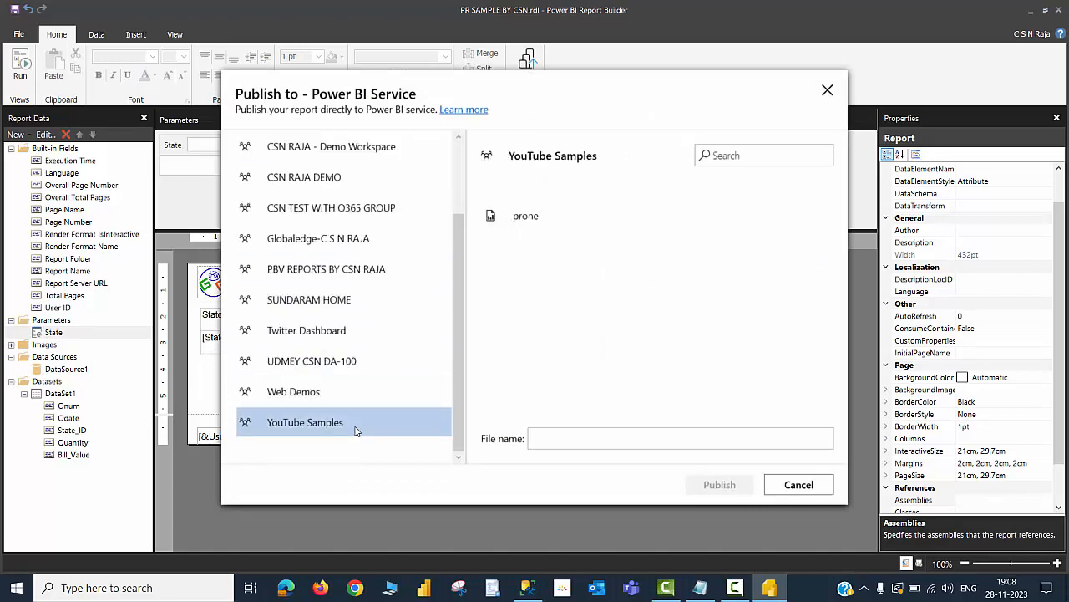
{"action": "left_click", "coordinate": [608, 442]}
{"action": "type", "text": "PR SAMPLE BY "}
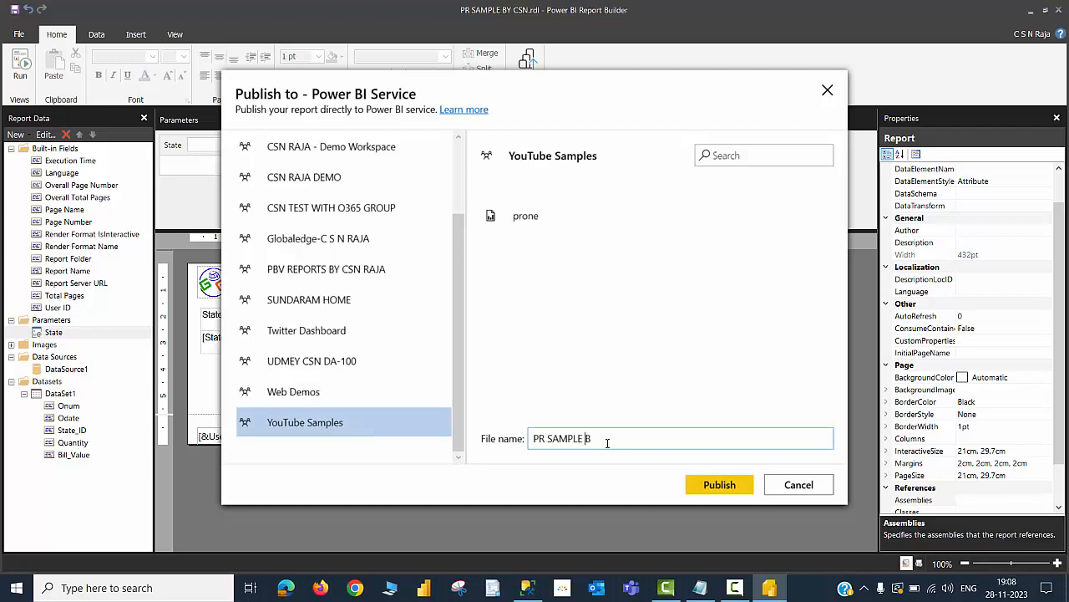
{"action": "type", "text": "CSN"}
{"action": "left_click", "coordinate": [719, 484]}
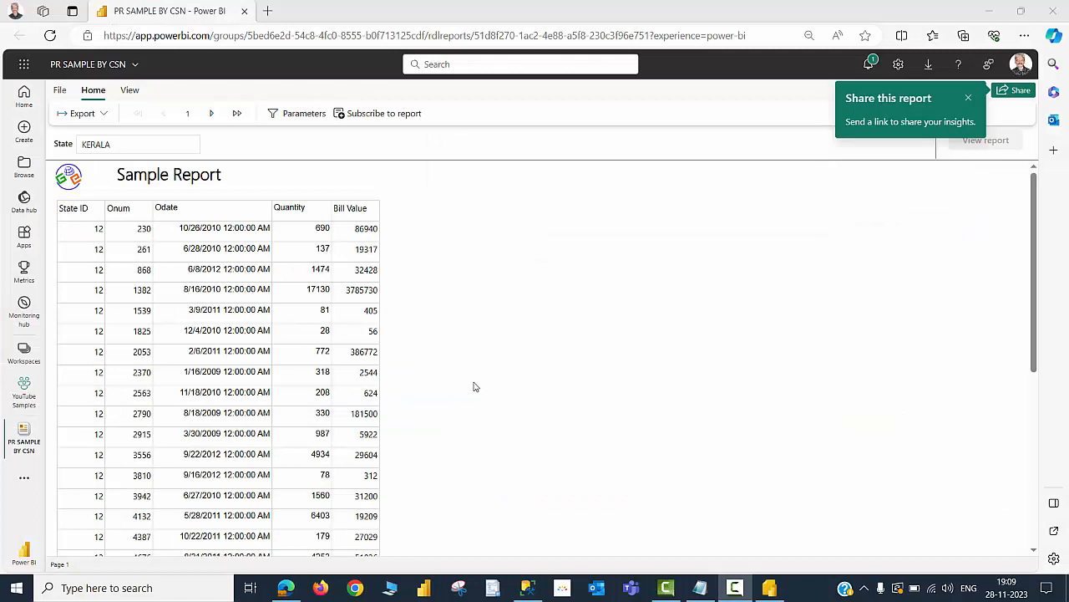
Step: View the last page of the published report in Power BI Service and rerun it with a different state than KERALA
{"action": "left_click", "coordinate": [122, 142]}
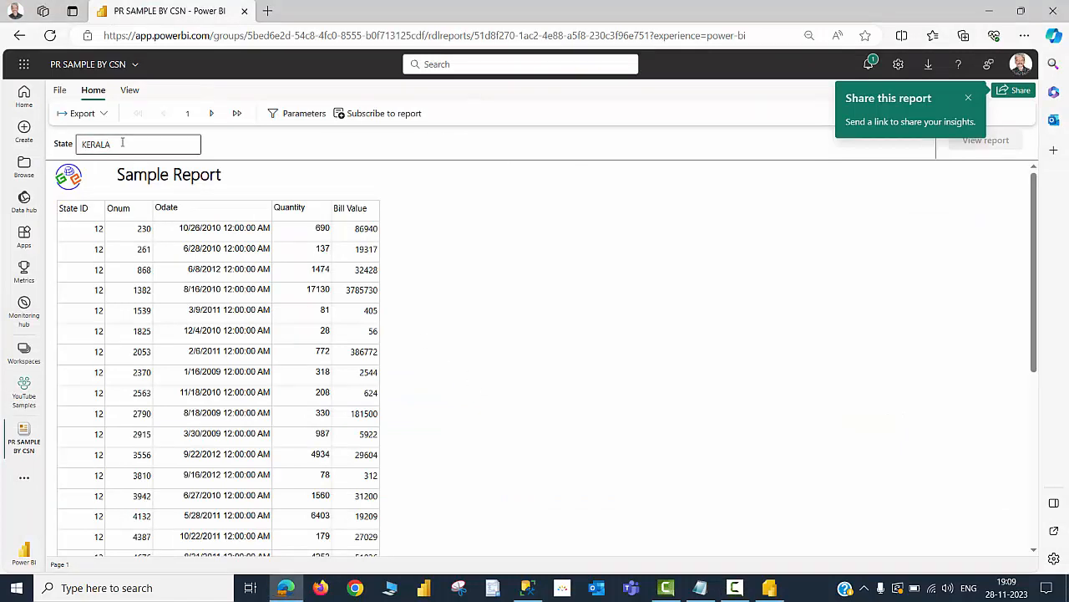
{"action": "left_click", "coordinate": [236, 113]}
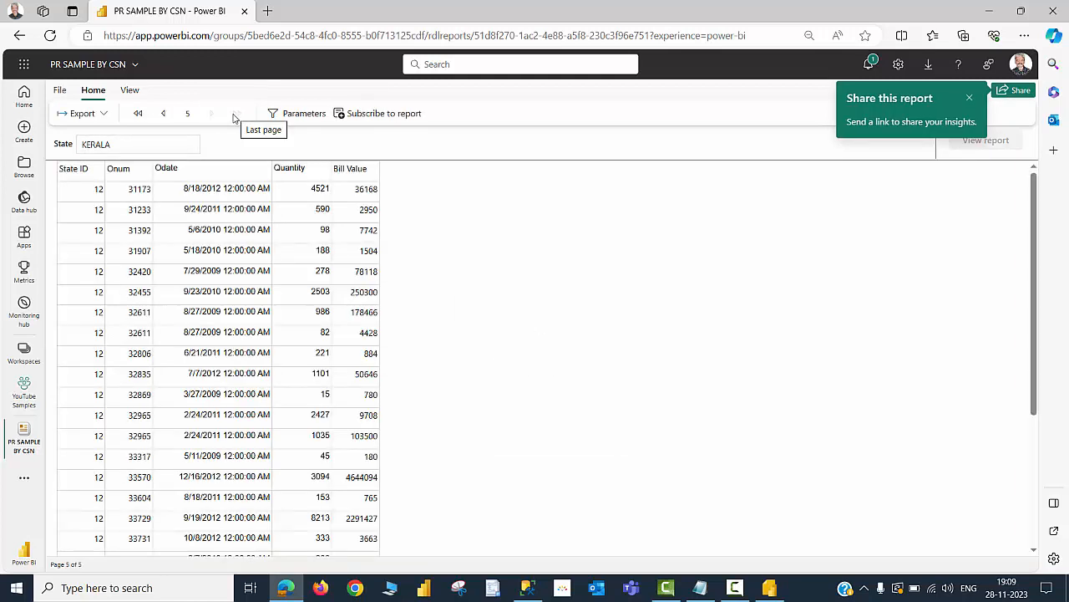
{"action": "left_click", "coordinate": [144, 142]}
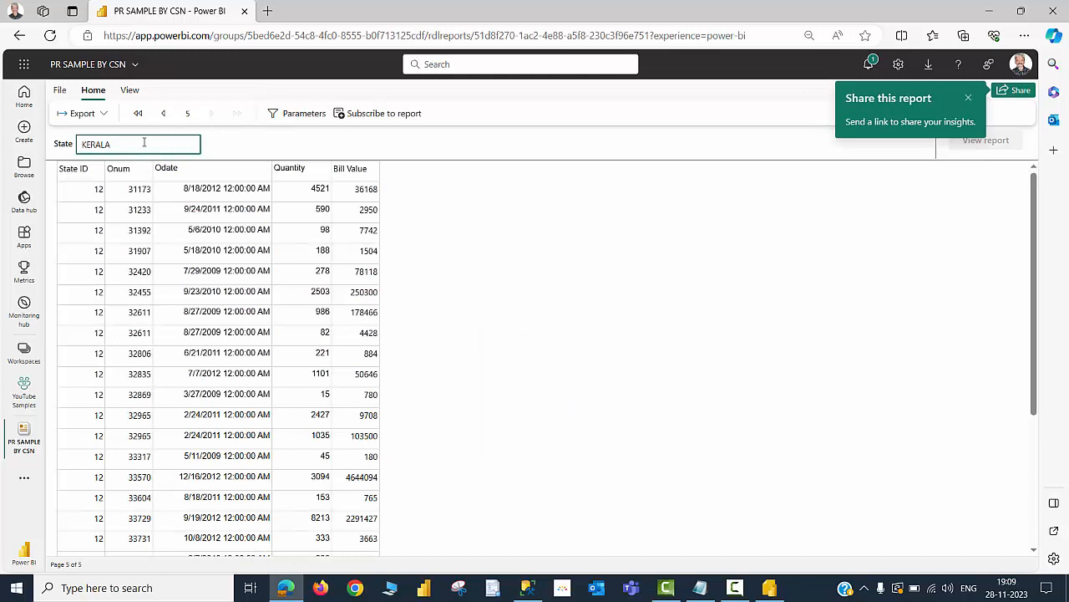
{"action": "key", "text": "BackSpace"}
{"action": "key", "text": "BackSpace"}
{"action": "key", "text": "BackSpace"}
{"action": "key", "text": "BackSpace"}
{"action": "key", "text": "BackSpace"}
{"action": "key", "text": "BackSpace"}
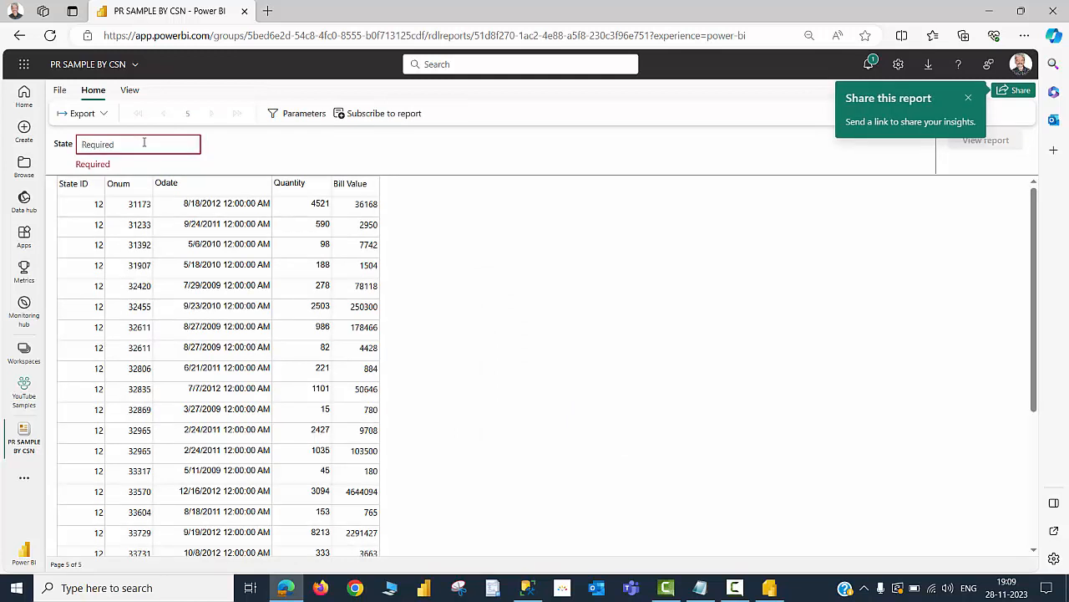
{"action": "type", "text": "TA,"}
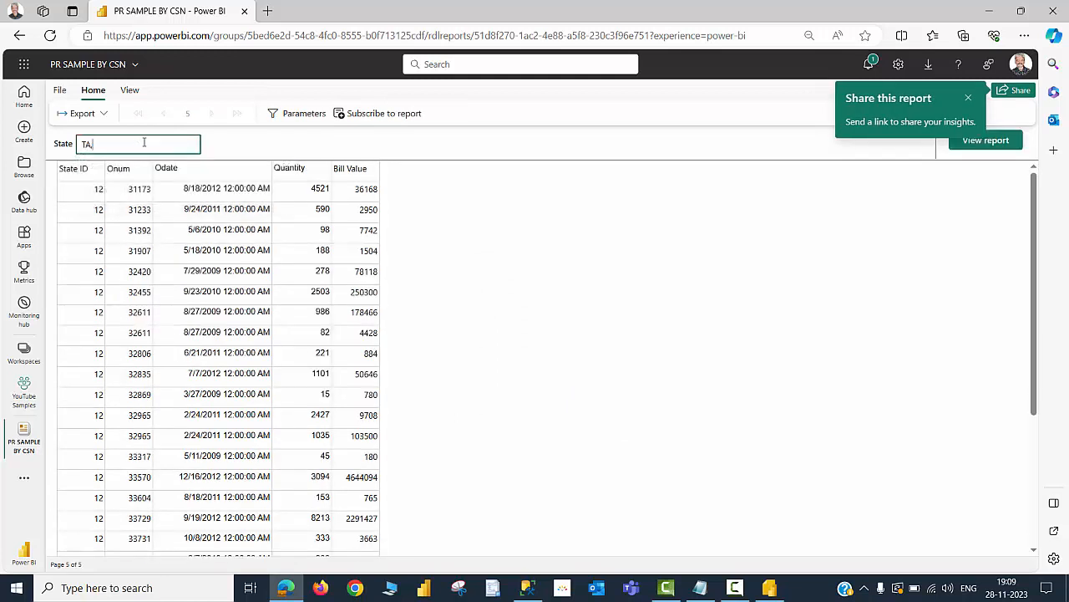
{"action": "key", "text": "Return"}
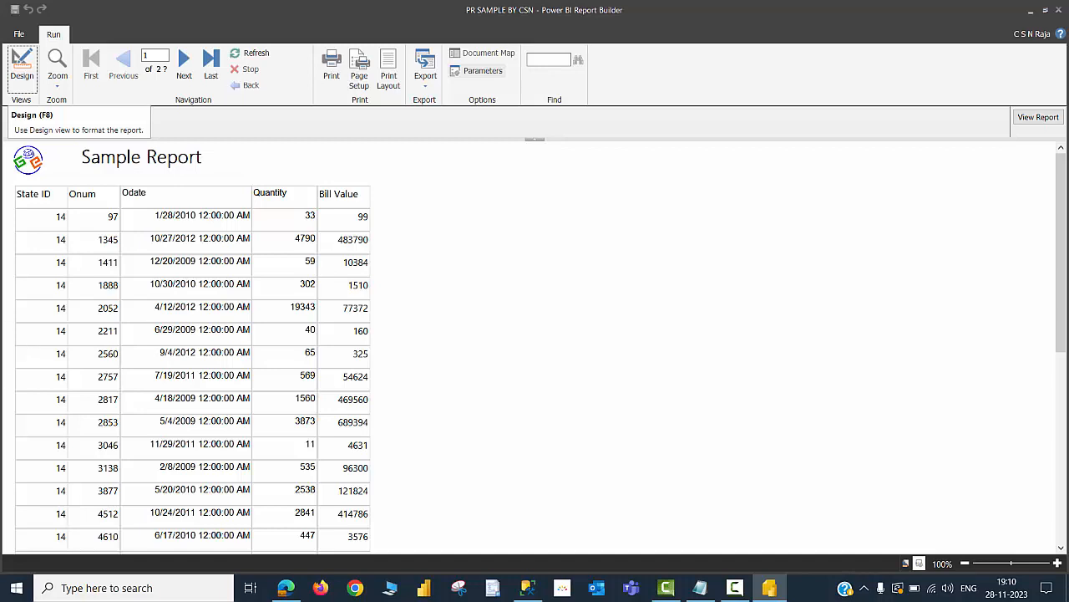
Step: Switch to Power BI Report Builder and return the report from the run preview to design view
{"action": "left_click", "coordinate": [23, 71]}
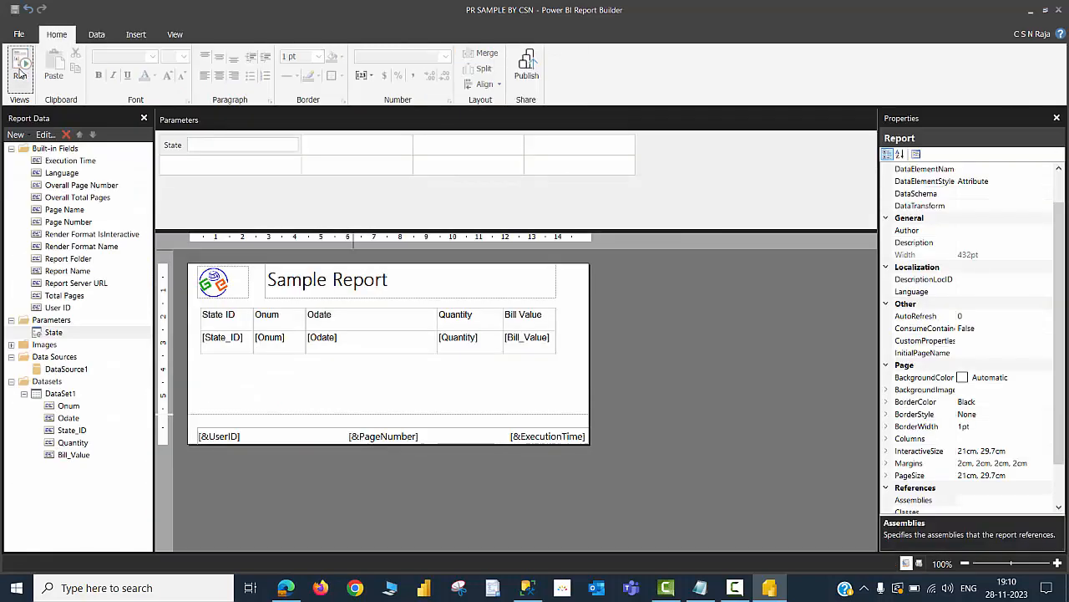